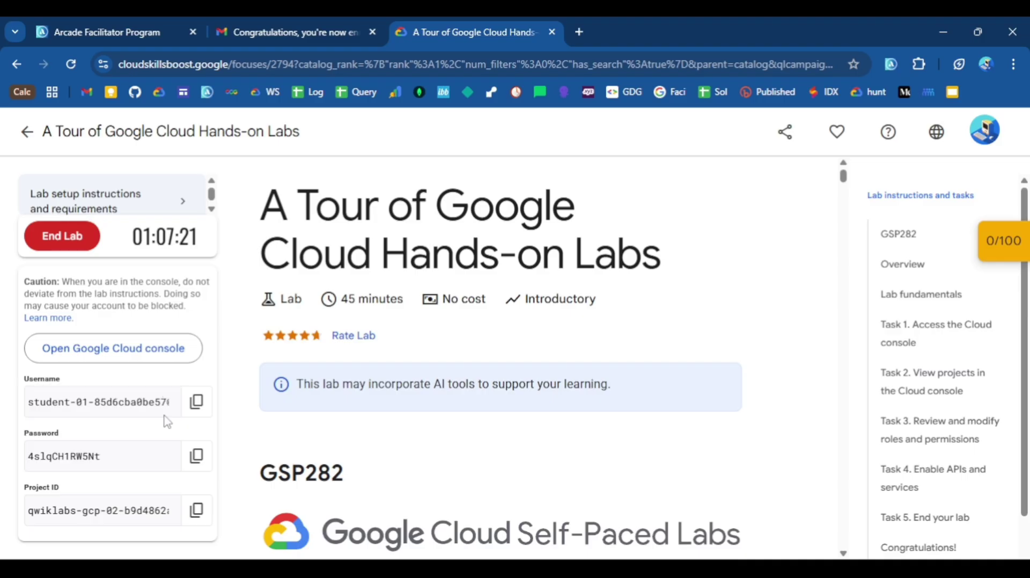
- Open the lab's Google Cloud console link in an incognito window and fill in the lab username on the sign-in page
left_click(196, 456)
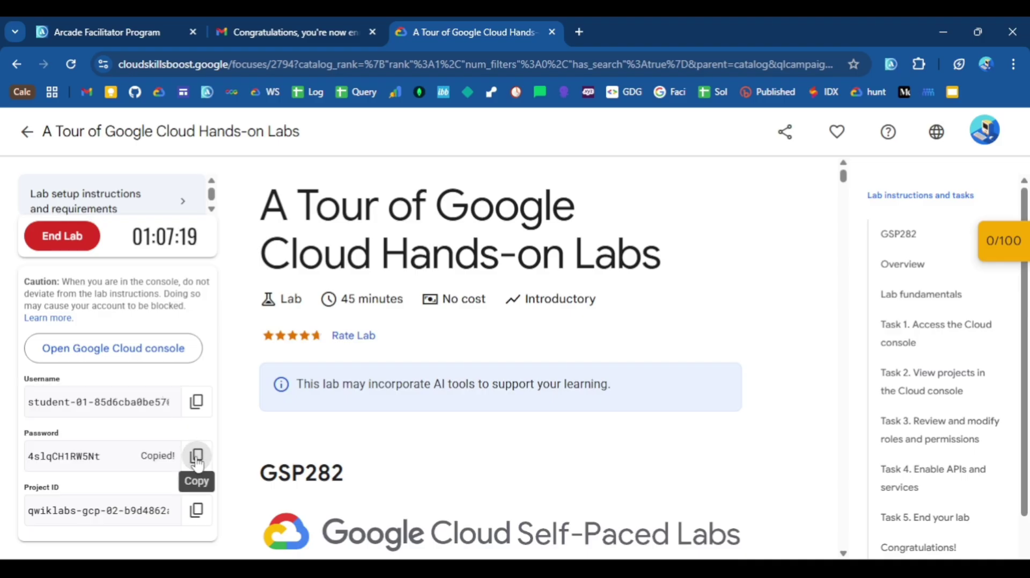
right_click(127, 352)
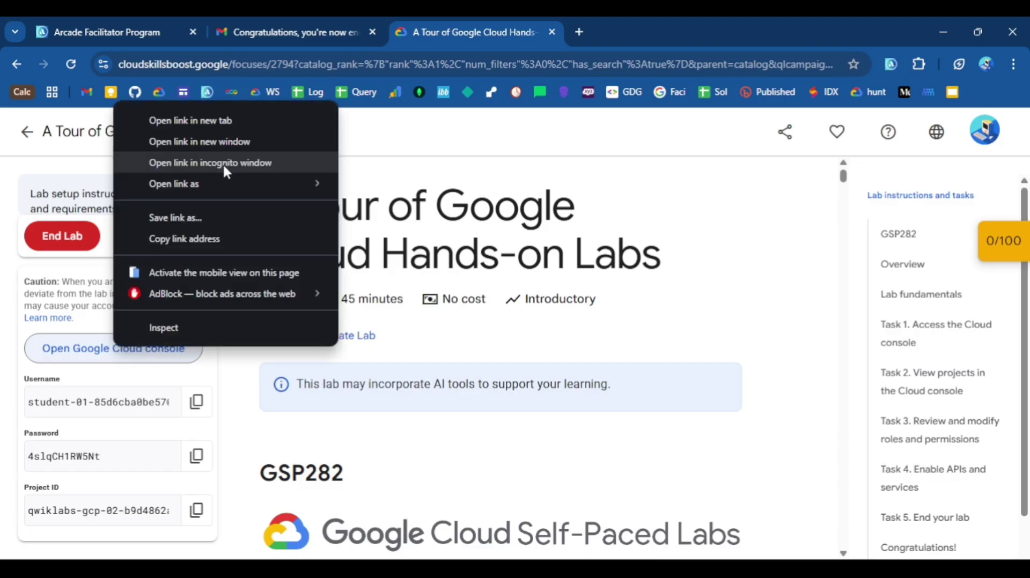
left_click(224, 166)
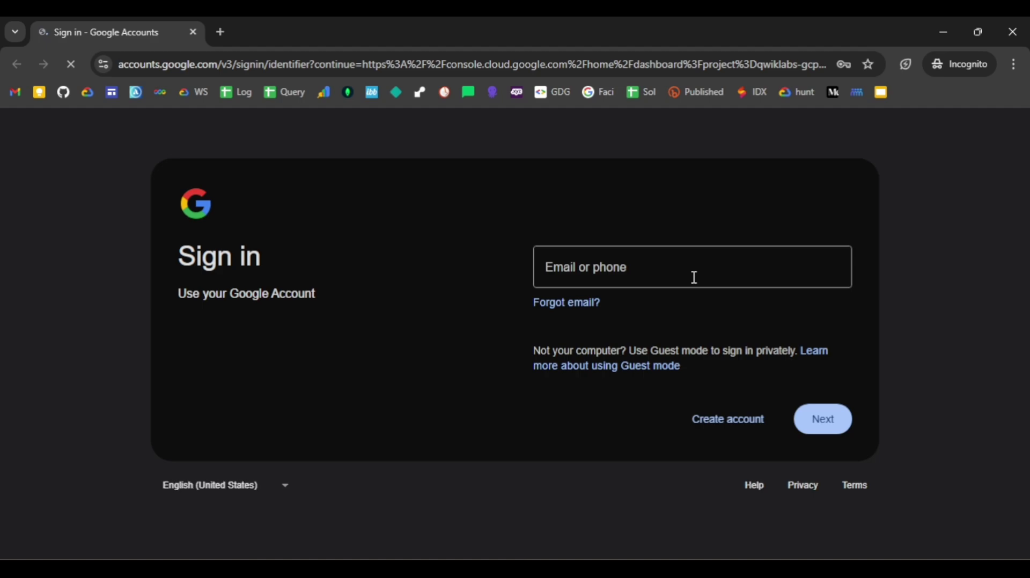
right_click(598, 268)
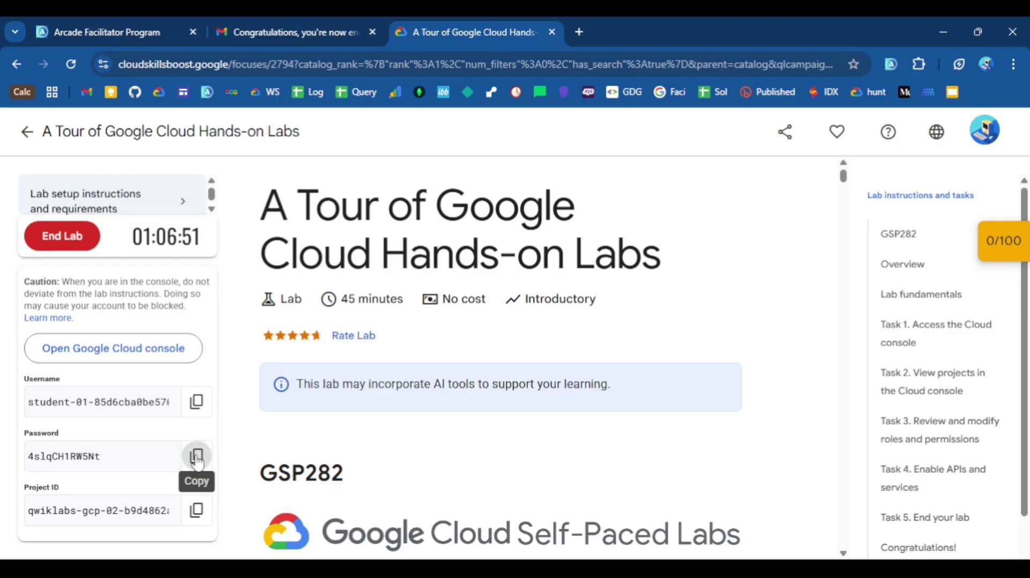
- Copy the temporary password from the lab details and submit it in the sign-in password field
left_click(196, 457)
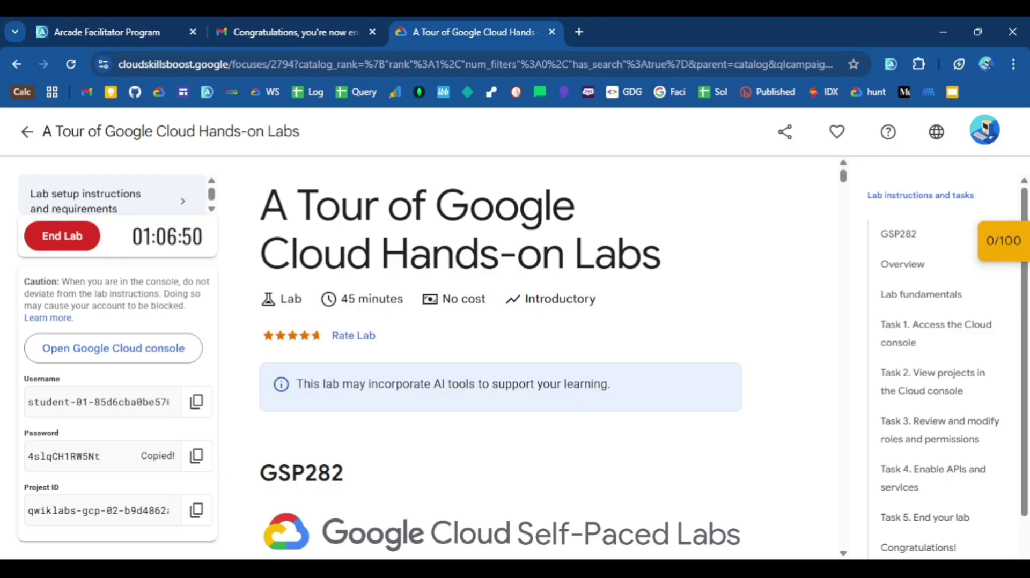
key("alt+Tab")
right_click(609, 298)
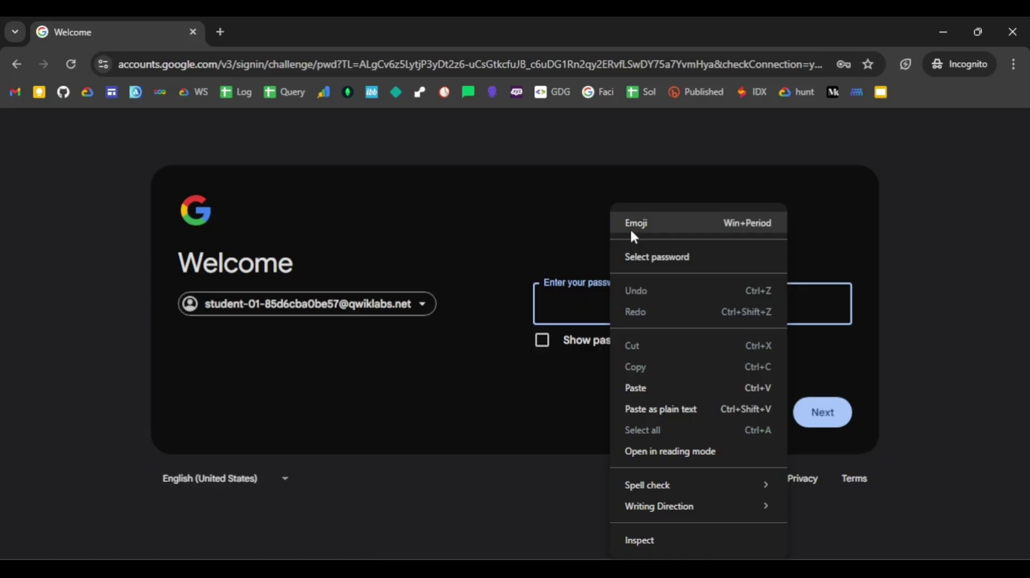
left_click(642, 387)
left_click(820, 414)
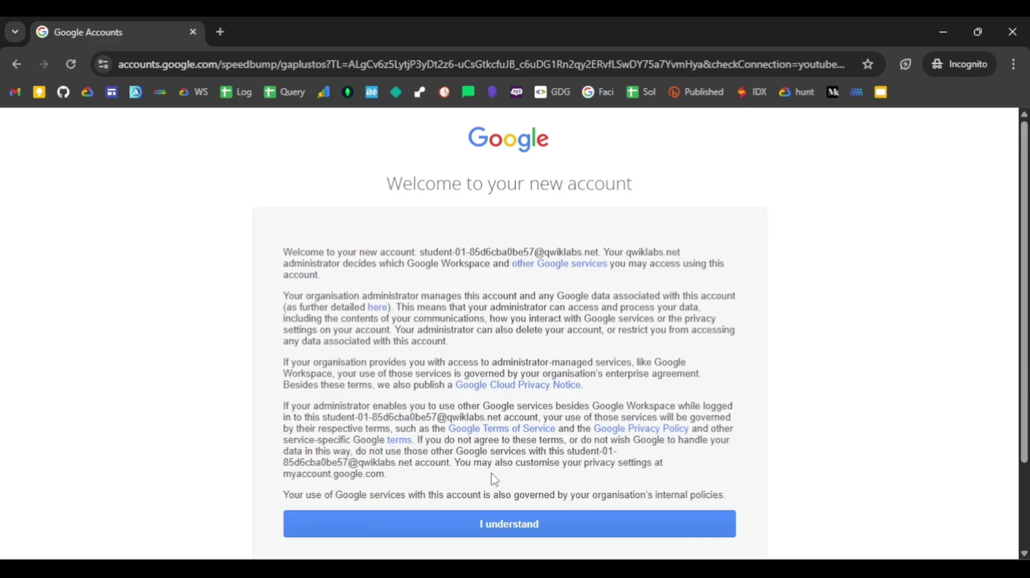
- Acknowledge the new account notice and agree to the Google Cloud Platform Terms of Service
left_click(510, 529)
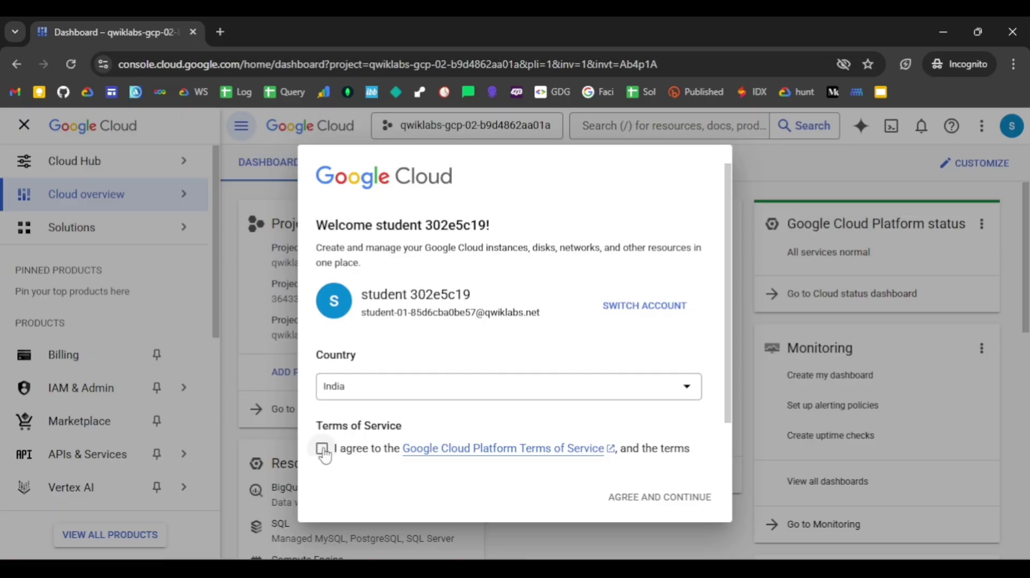
left_click(323, 449)
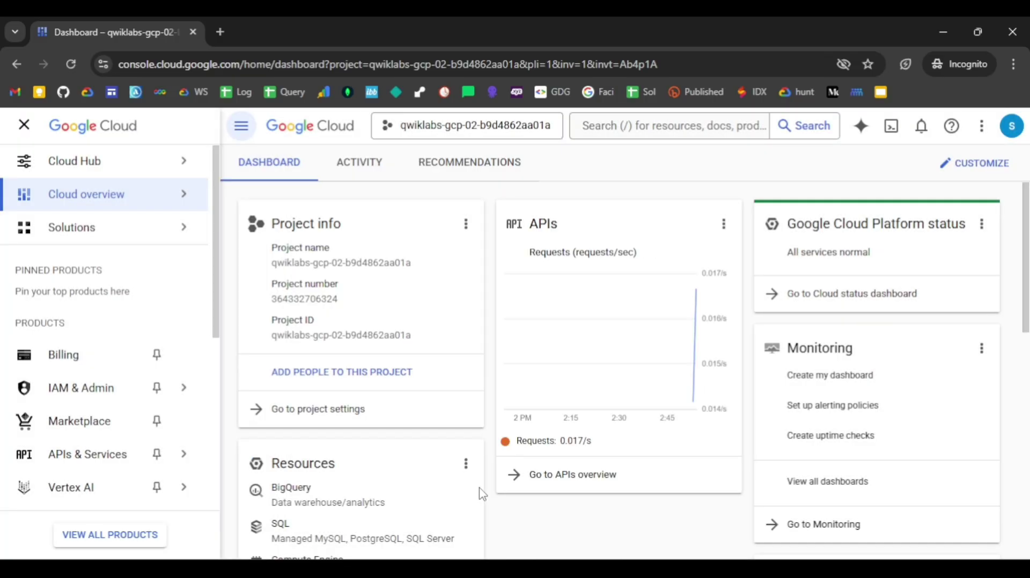
- Return to the lab instructions and skim them from Task 1, Access the Cloud console, through Task 3 on roles and permissions
mouse_move(357, 568)
left_click(275, 522)
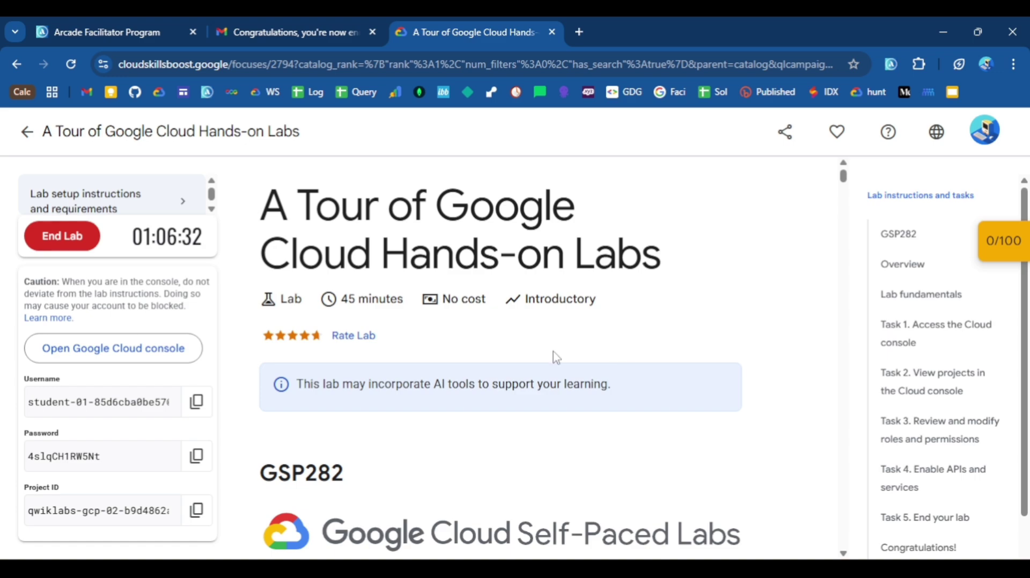
left_click(907, 336)
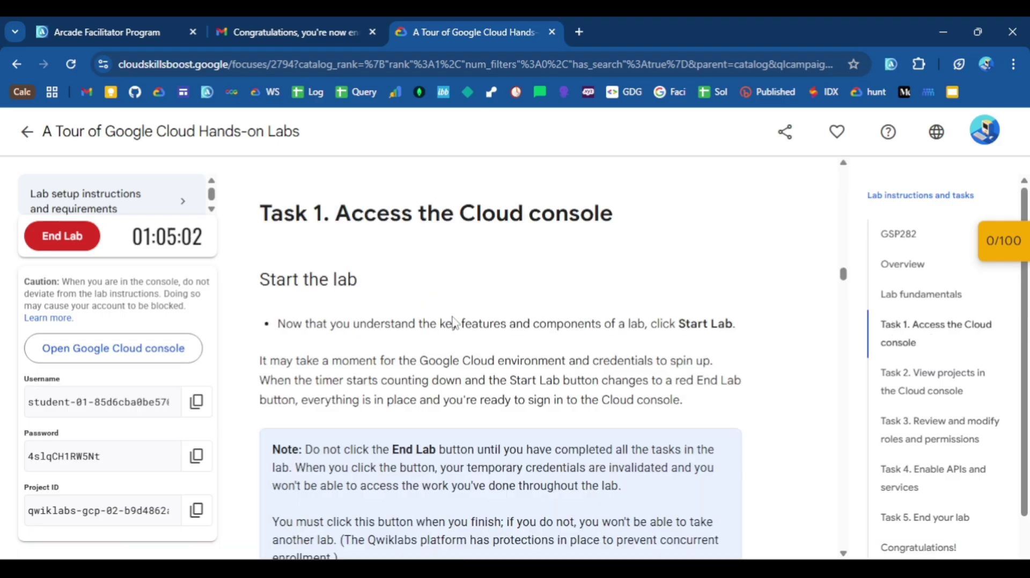
left_click_drag(335, 214, 613, 217)
scroll(590, 276, "down", 15)
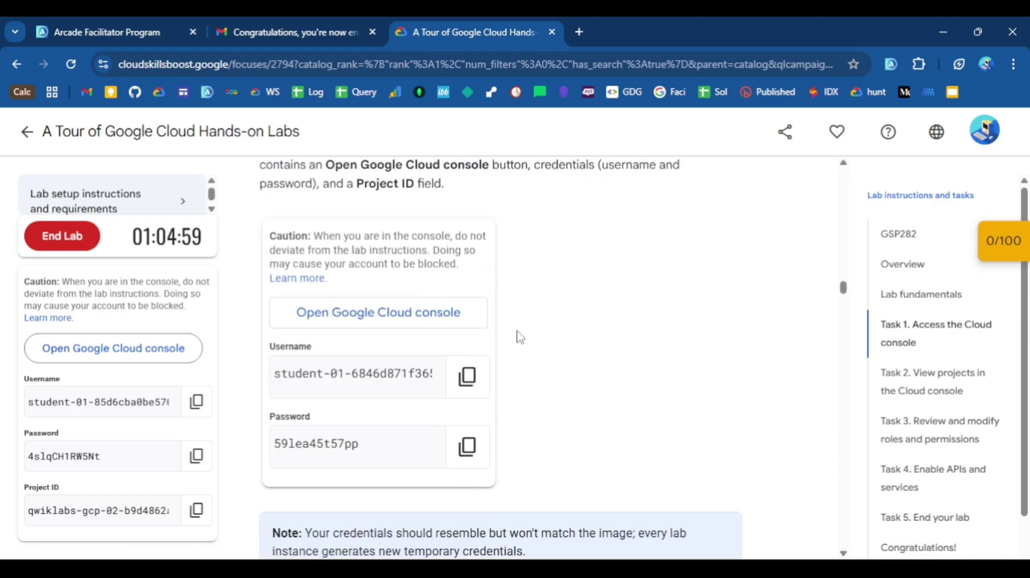
scroll(519, 338, "down", 7)
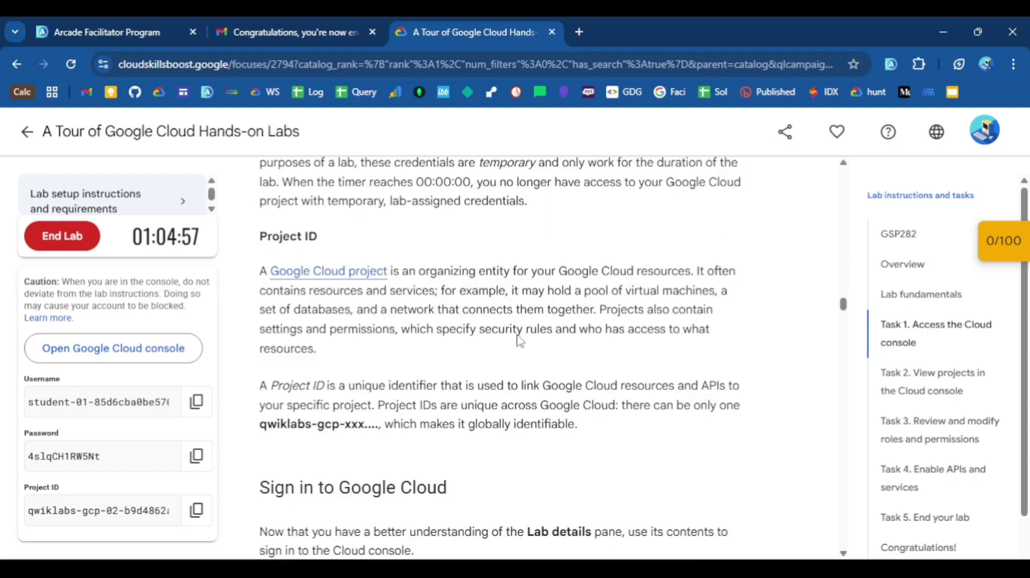
scroll(519, 339, "down", 17)
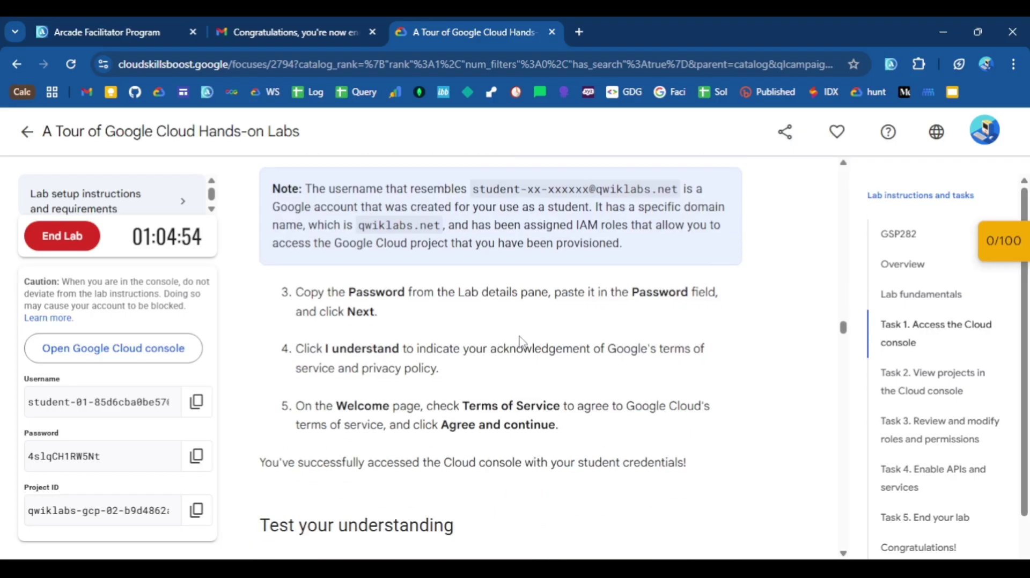
scroll(519, 339, "down", 20)
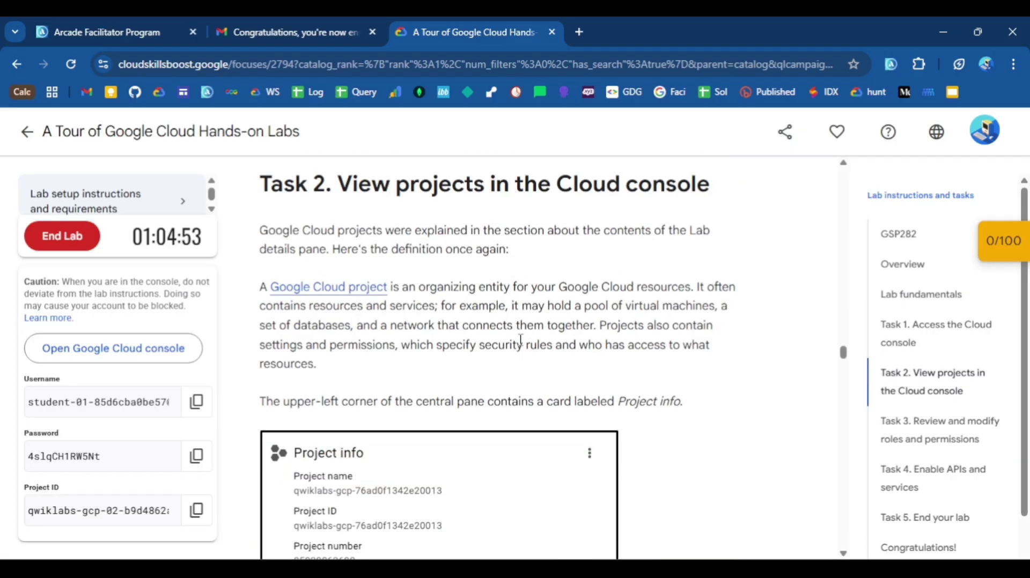
scroll(520, 340, "down", 20)
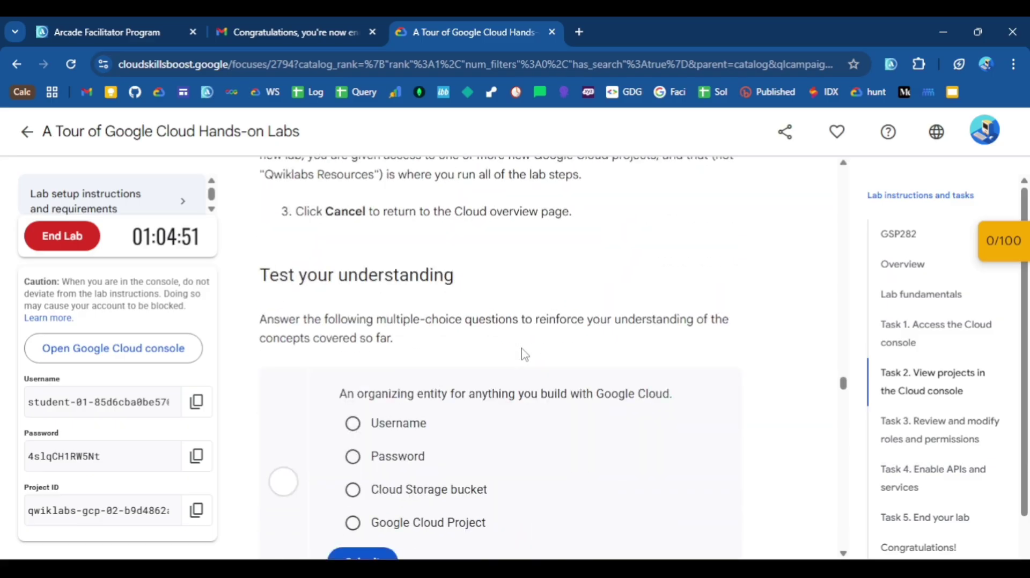
scroll(525, 355, "down", 20)
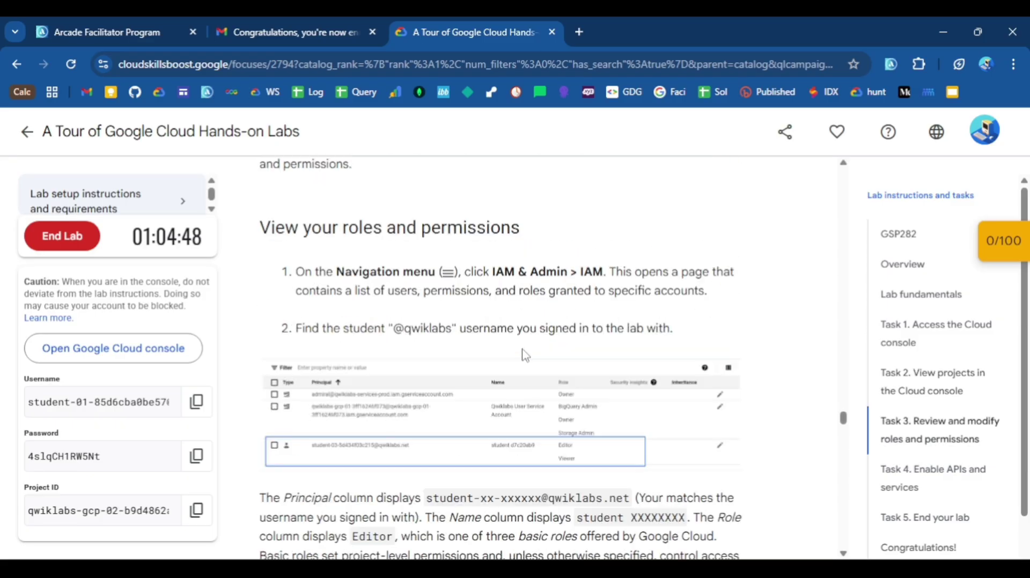
scroll(525, 355, "down", 20)
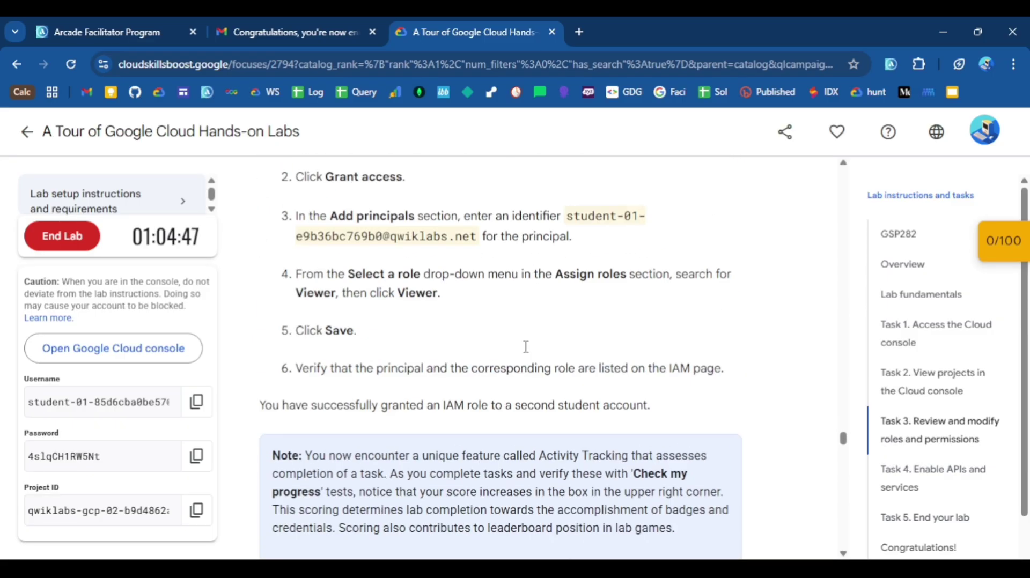
- Read the Task 3 sections on granting an IAM role and viewing roles and permissions
scroll(526, 347, "up", 8)
scroll(527, 352, "down", 5)
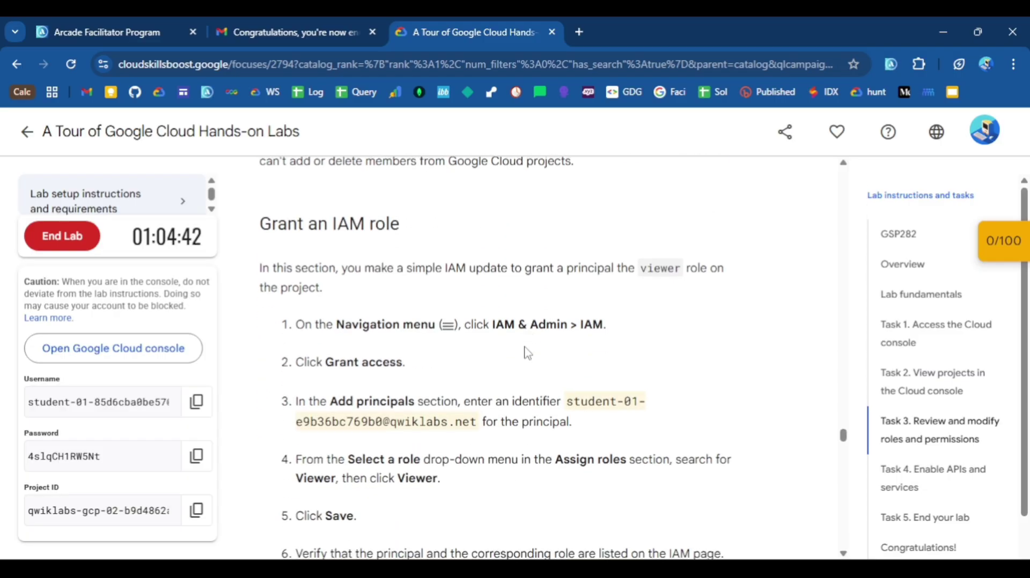
scroll(527, 352, "down", 12)
scroll(524, 349, "up", 6)
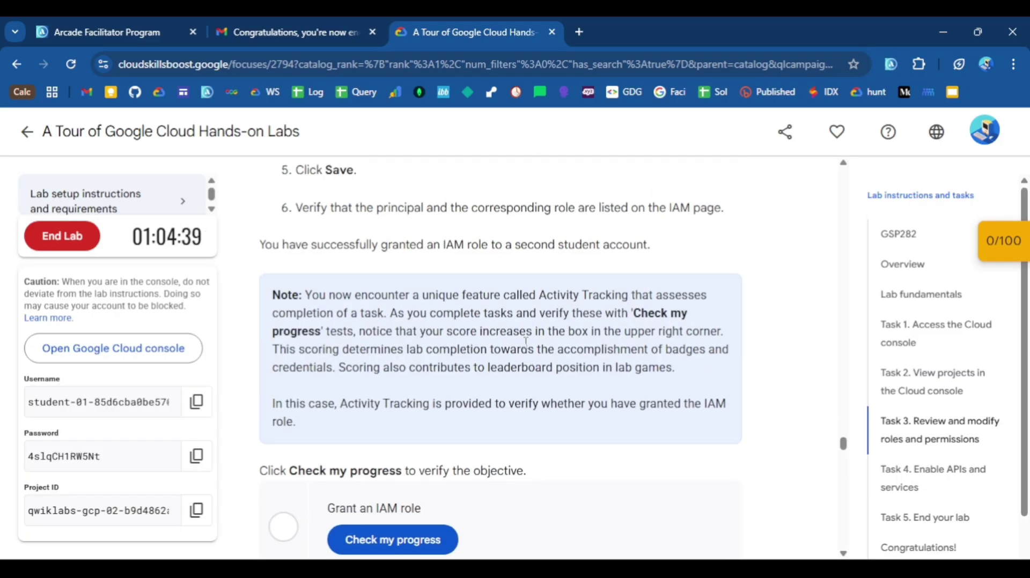
scroll(525, 341, "up", 8)
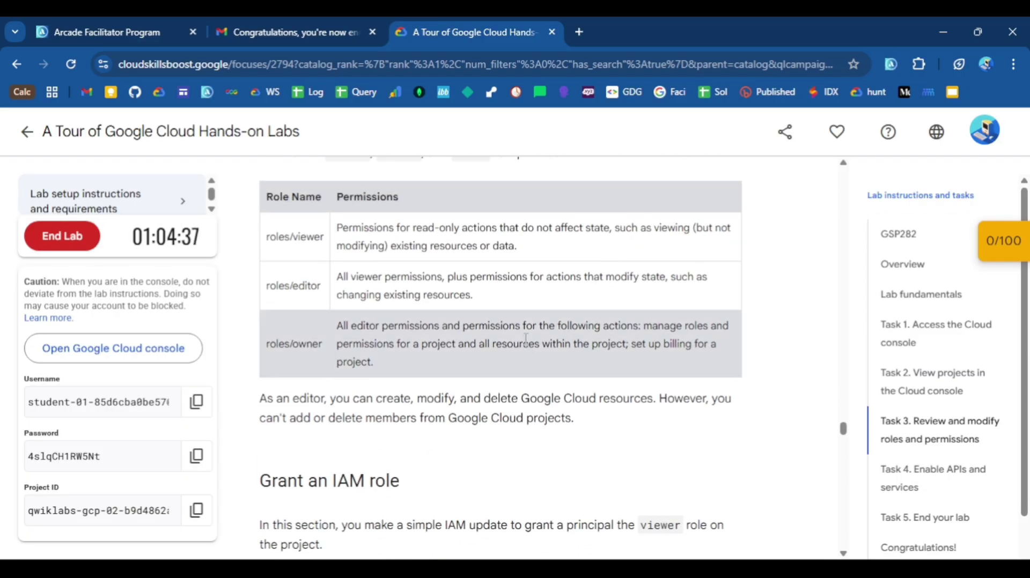
scroll(525, 339, "down", 4)
scroll(524, 341, "up", 16)
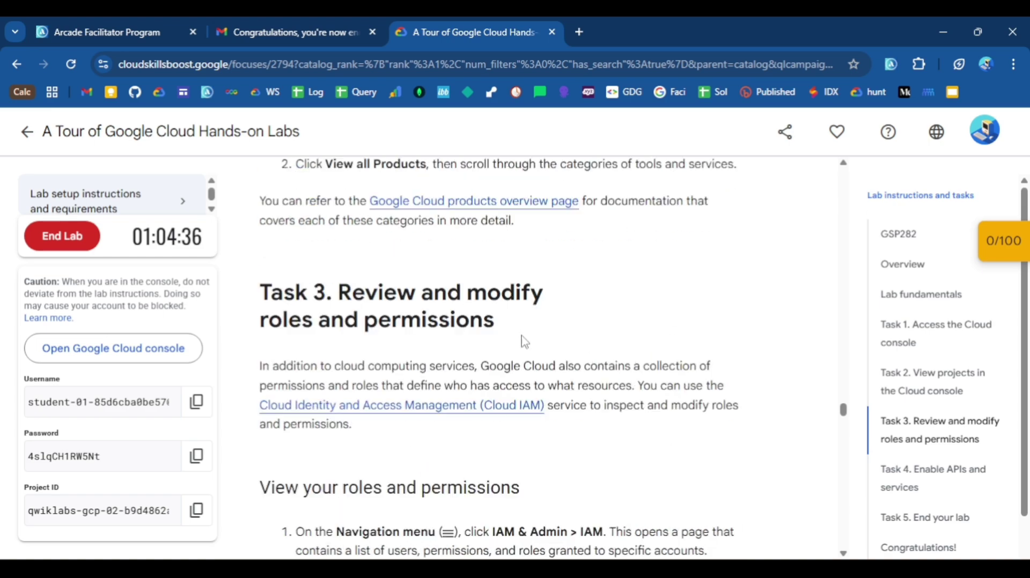
scroll(525, 341, "down", 4)
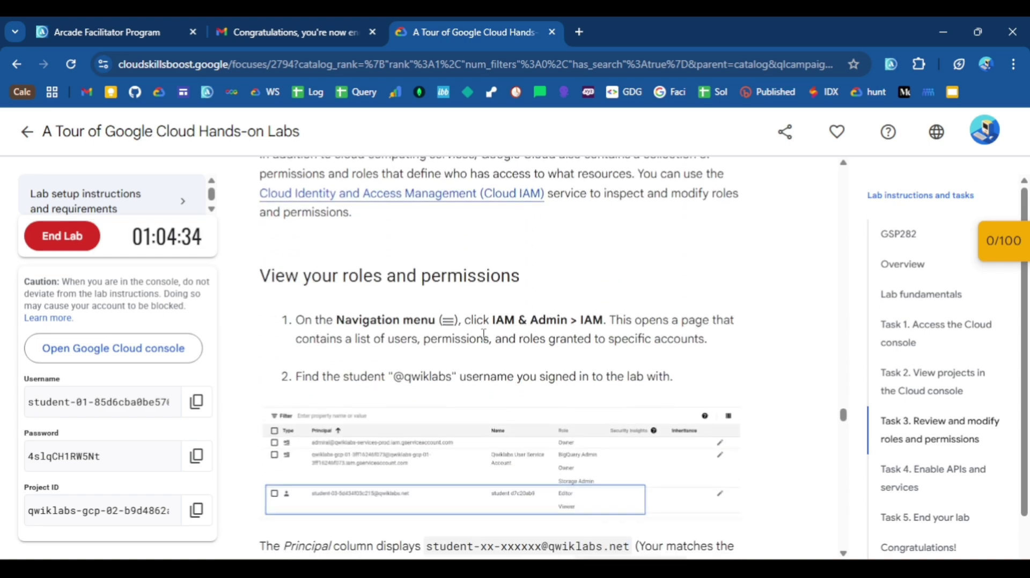
- Review the lab's scored checkpoints and close the checkpoint list
left_click(993, 229)
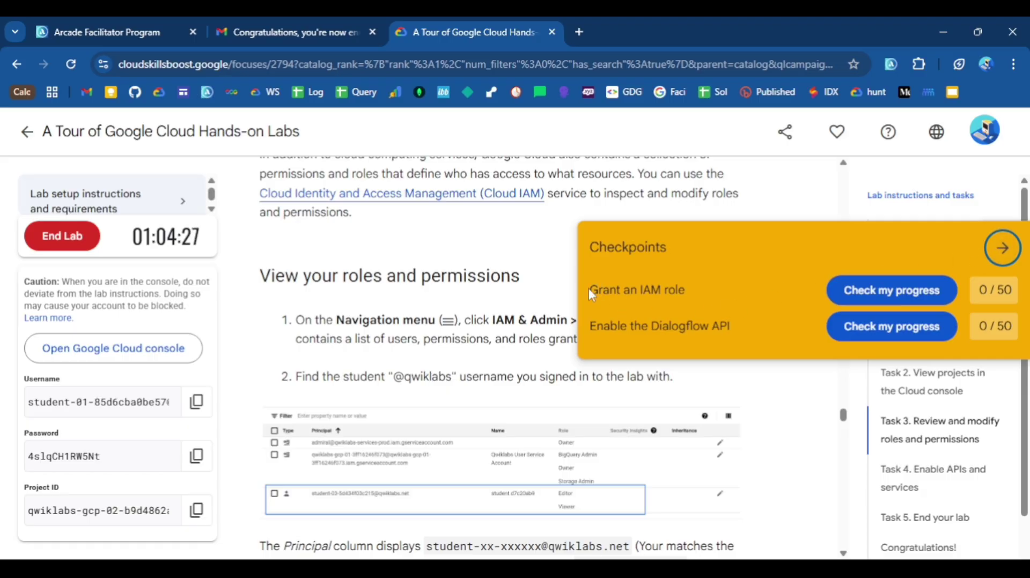
left_click_drag(592, 293, 739, 327)
left_click(767, 303)
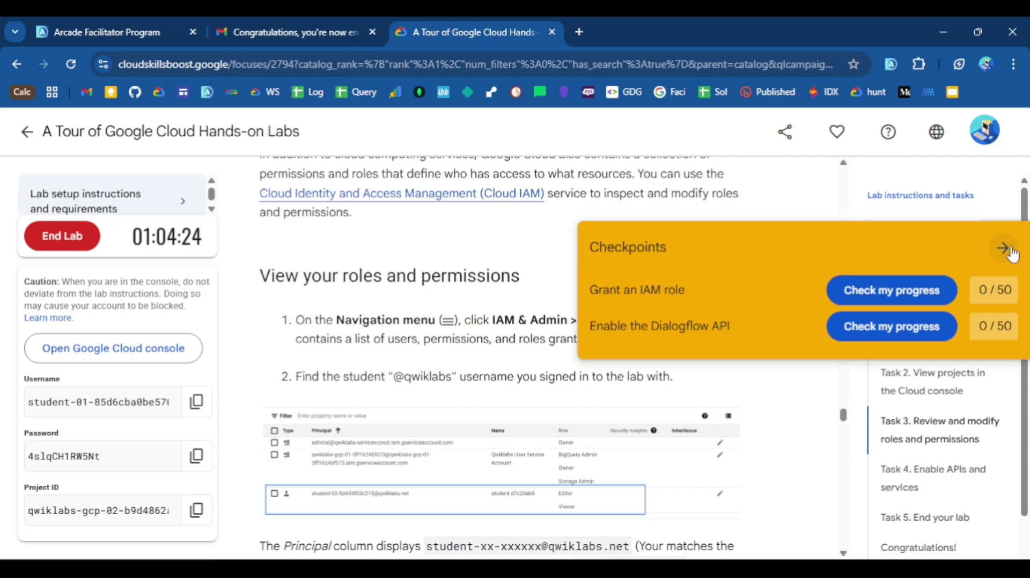
left_click(1002, 248)
- Read the first instruction under "View your roles and permissions" on how to reach the IAM page
scroll(456, 334, "up", 4)
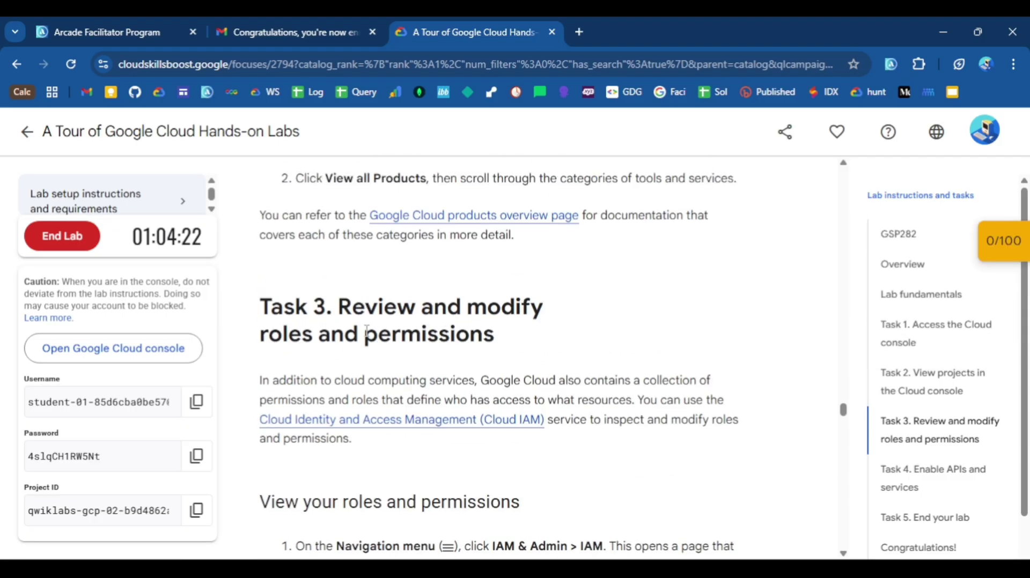
scroll(412, 321, "down", 1)
scroll(423, 317, "down", 2)
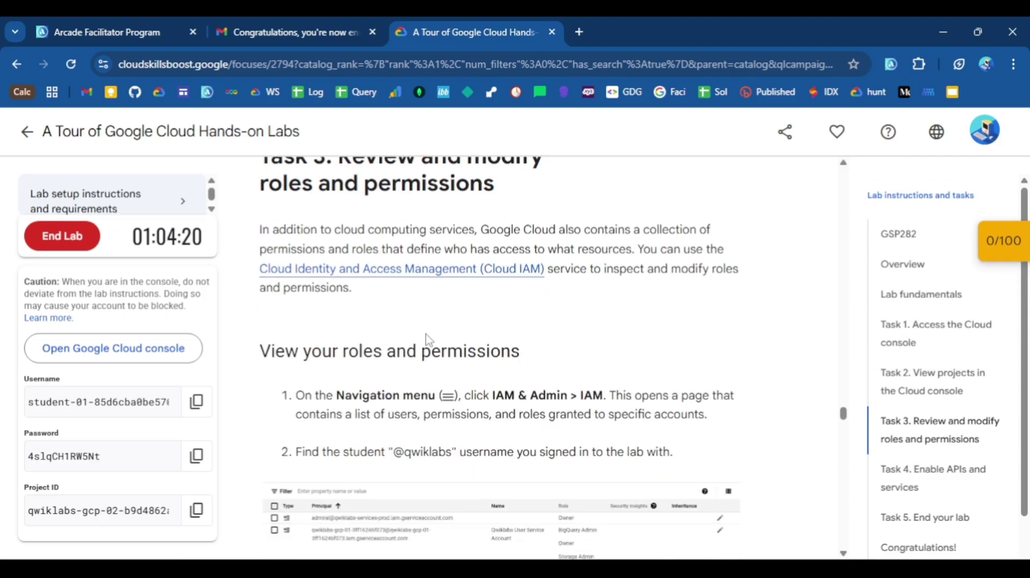
left_click_drag(340, 320, 604, 320)
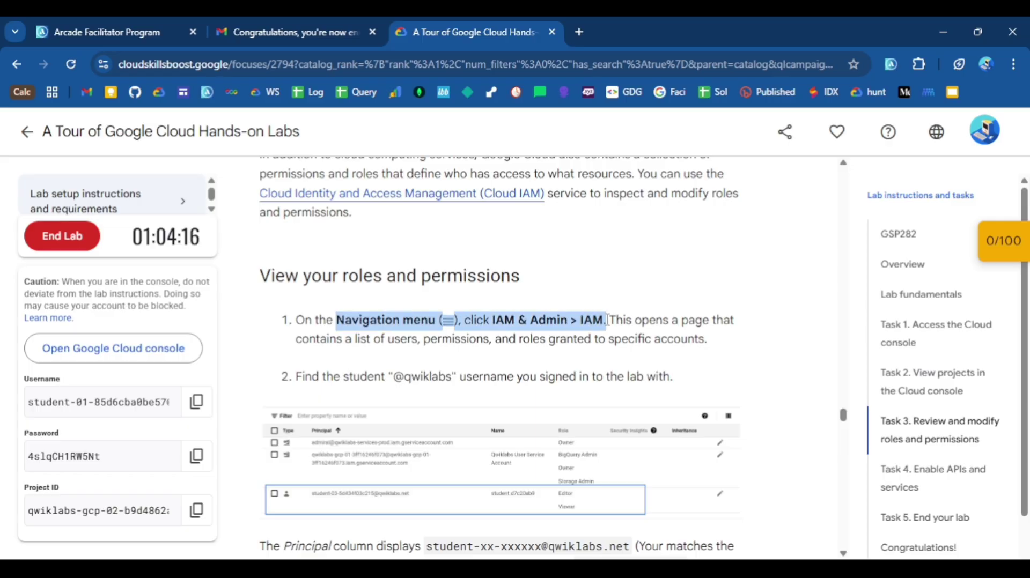
left_click(361, 320)
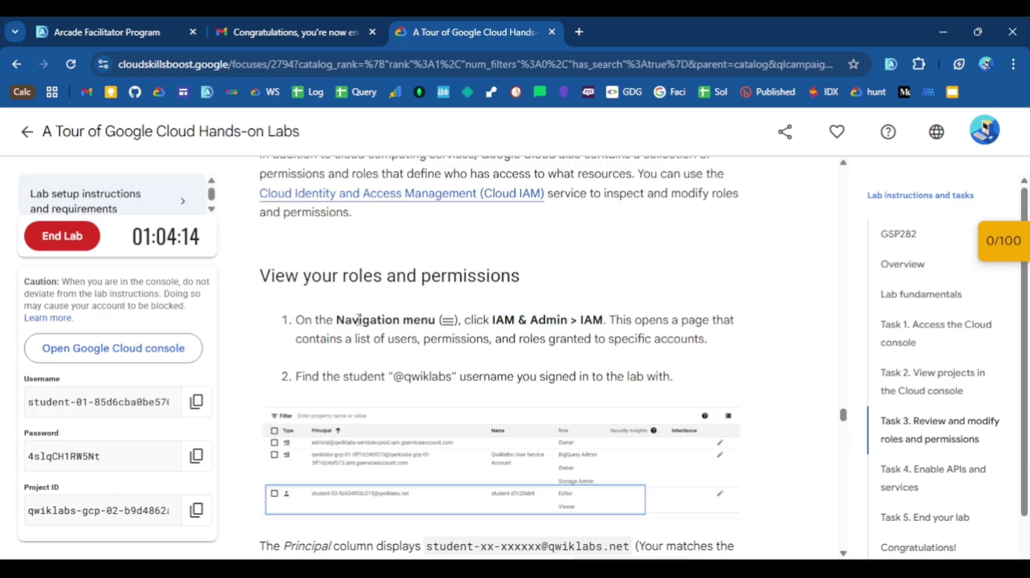
left_click_drag(341, 320, 561, 322)
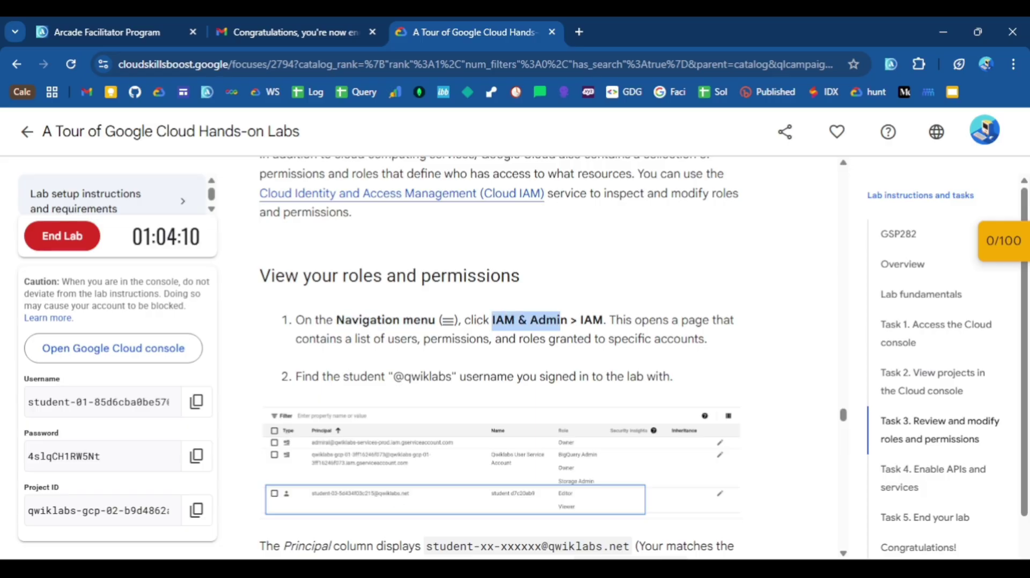
- Switch to the Google Cloud console and open the IAM page of IAM & Admin for the lab project
key("alt+Tab")
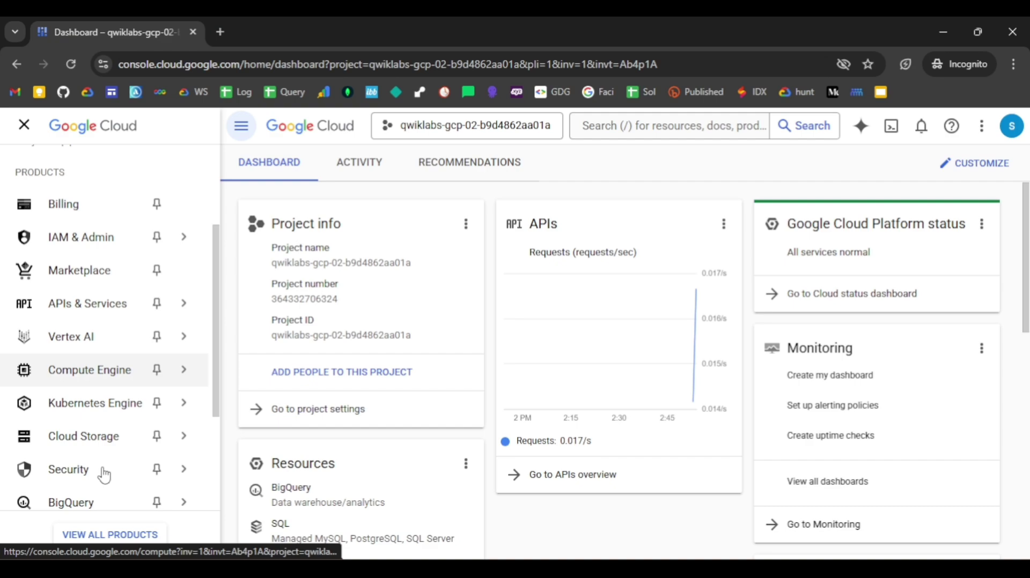
scroll(105, 474, "down", 3)
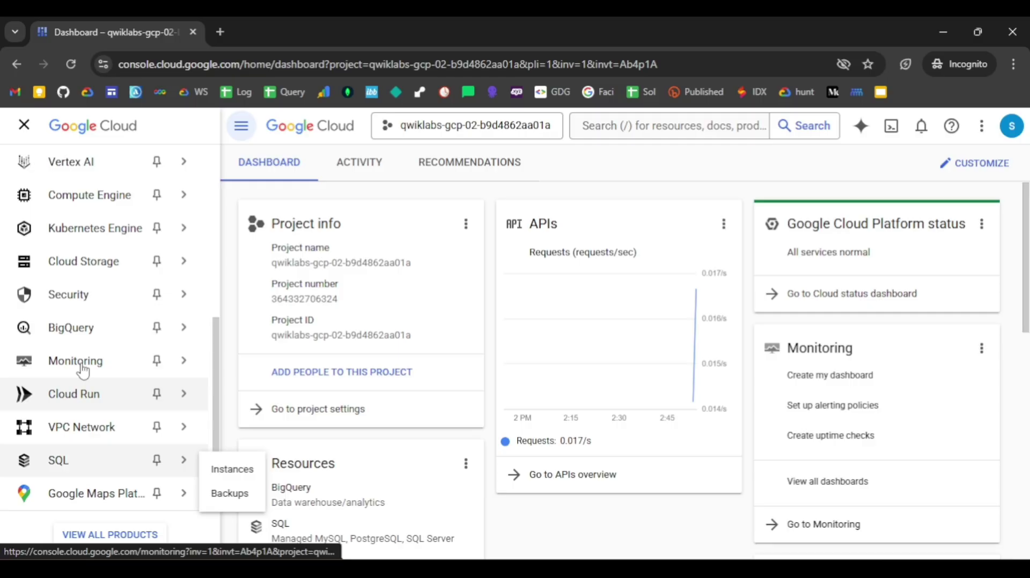
key("slash")
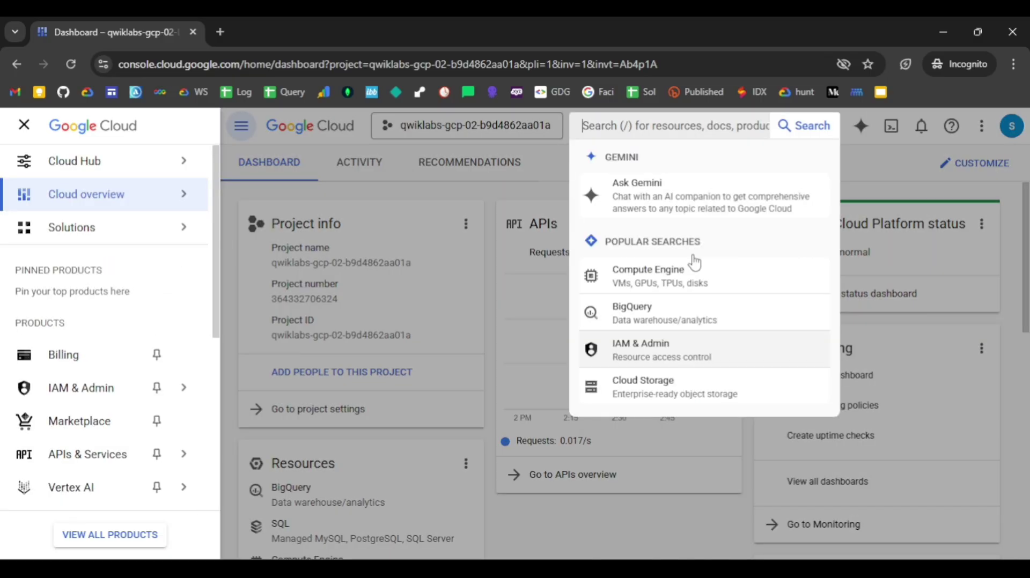
left_click(644, 350)
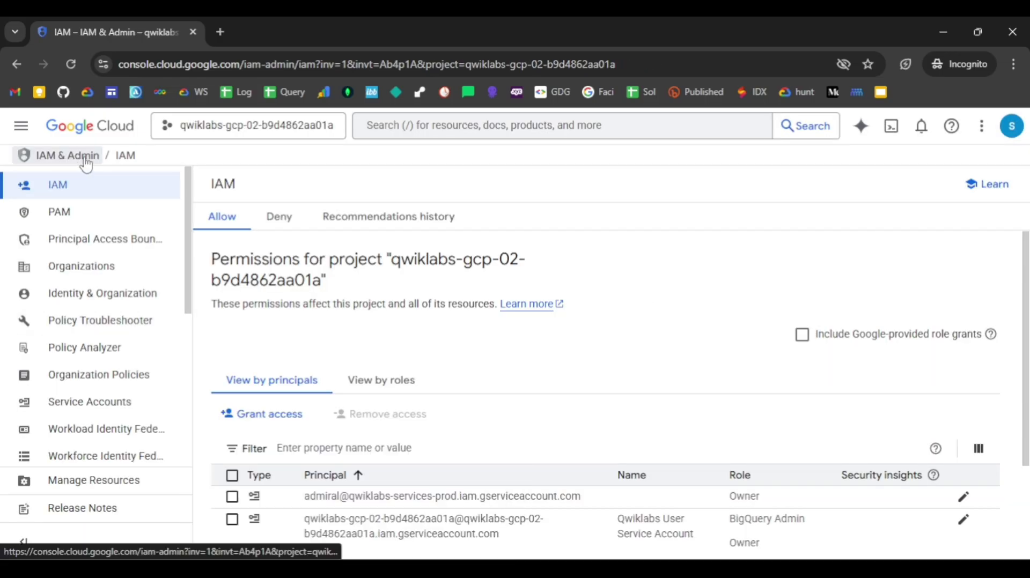
left_click(124, 190)
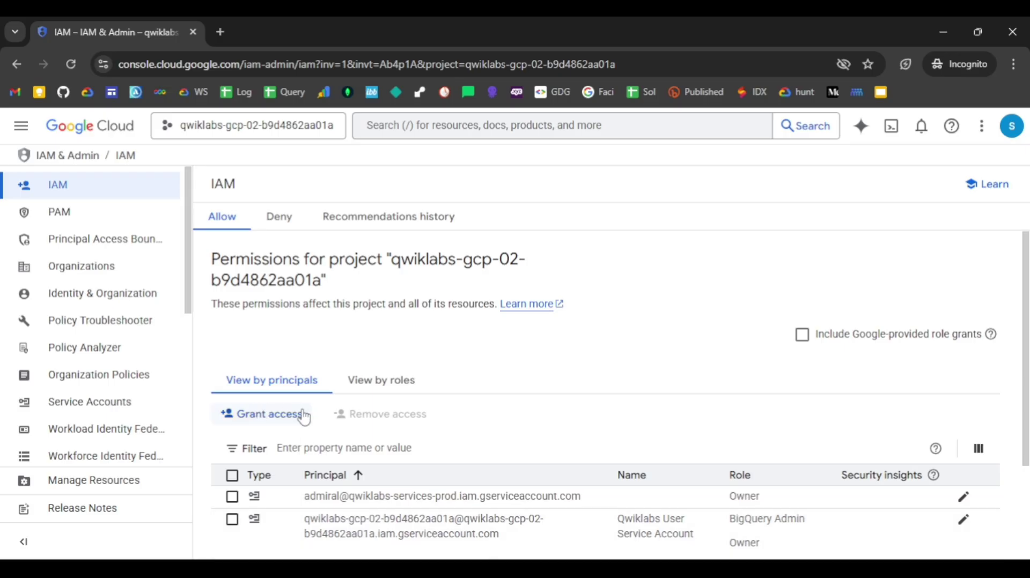
- Open the grant access form for the lab project and consult the lab's "Grant an IAM role" instructions on adding a principal
left_click(266, 421)
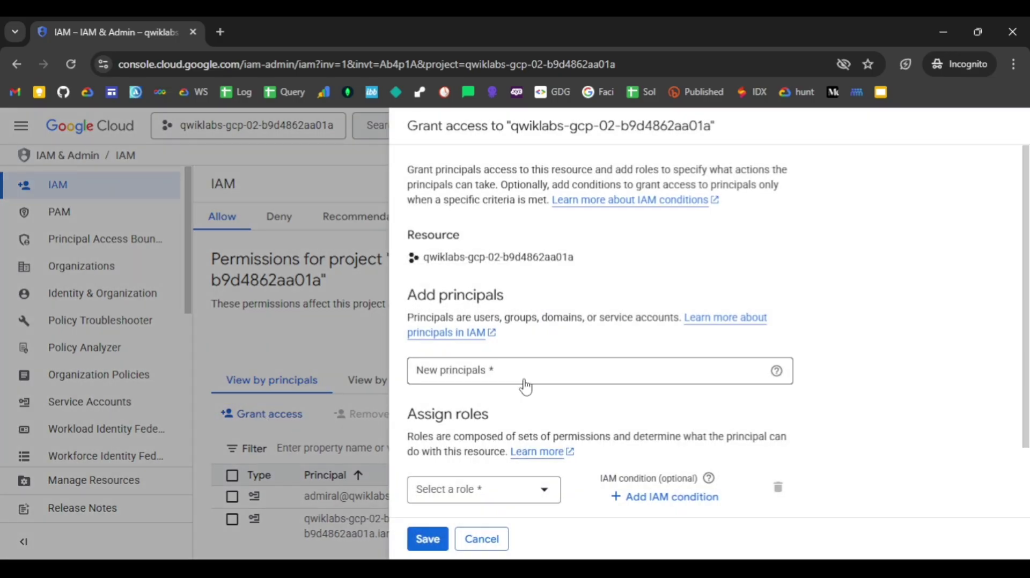
left_click(498, 375)
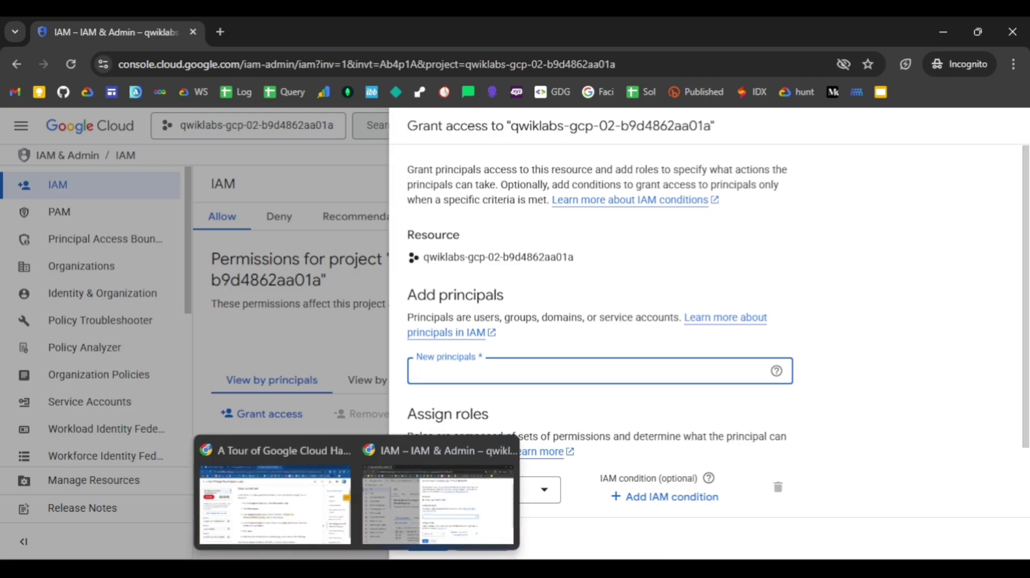
left_click(315, 504)
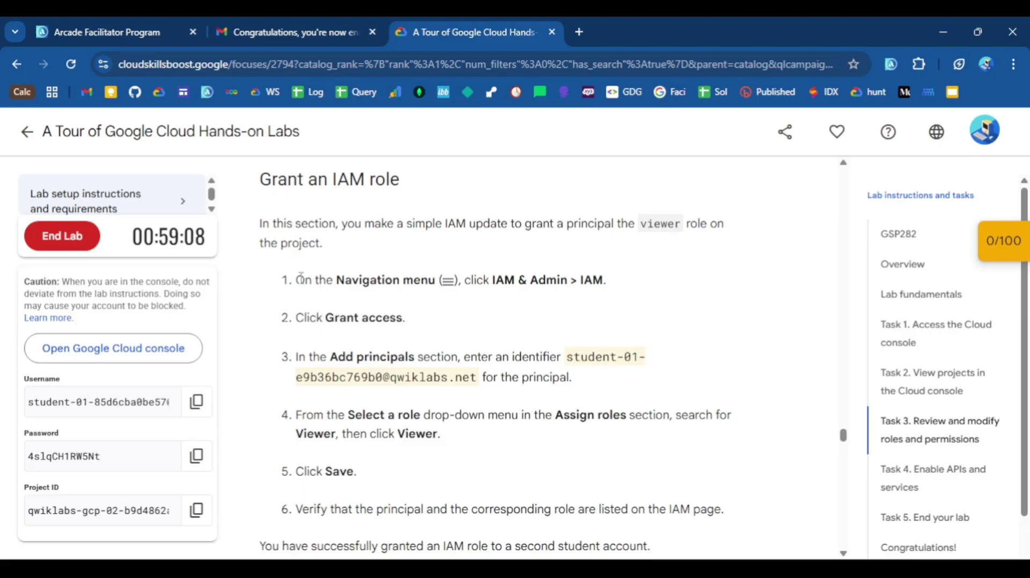
left_click_drag(301, 278, 568, 281)
left_click_drag(317, 318, 416, 326)
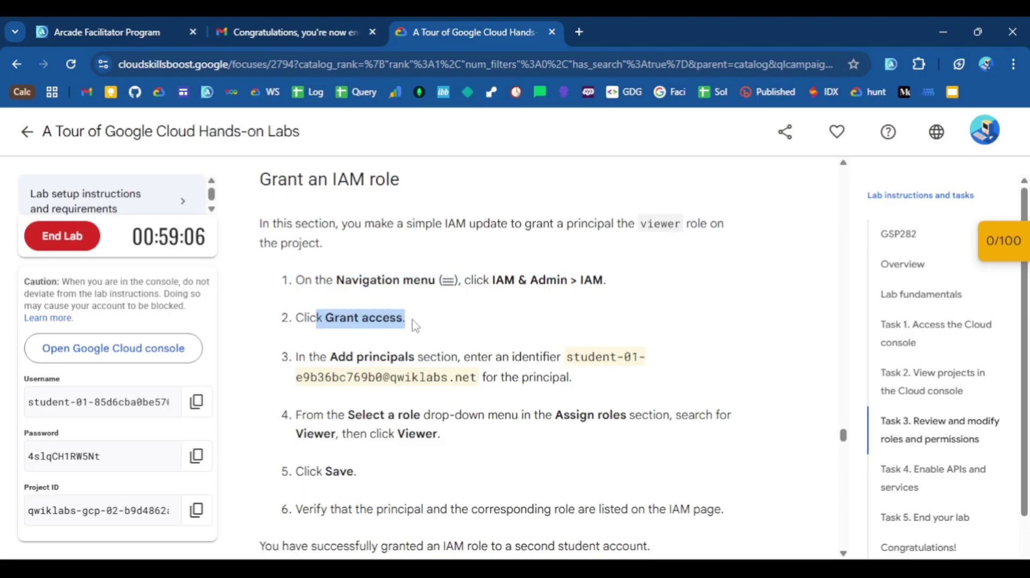
left_click_drag(329, 357, 412, 356)
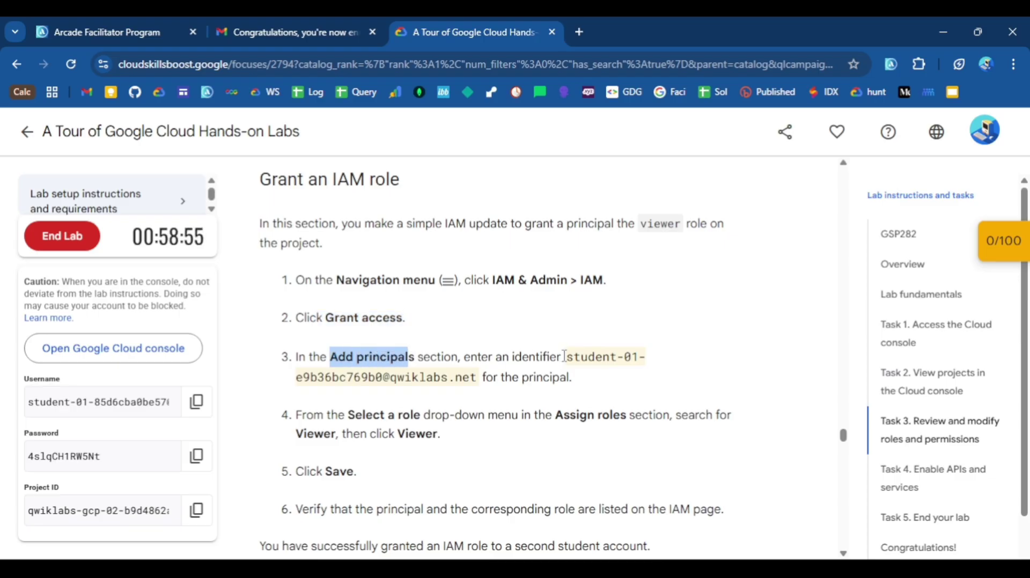
- Copy the second student account's identifier from the lab's step 3 and enter it as the new principal in the console's access form
left_click_drag(564, 357, 478, 377)
right_click(455, 377)
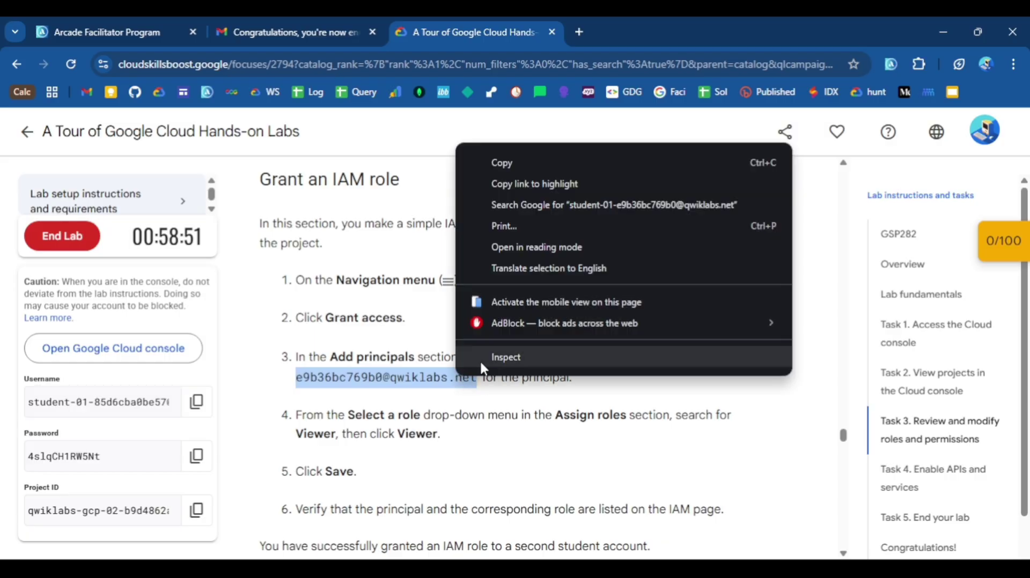
left_click(514, 164)
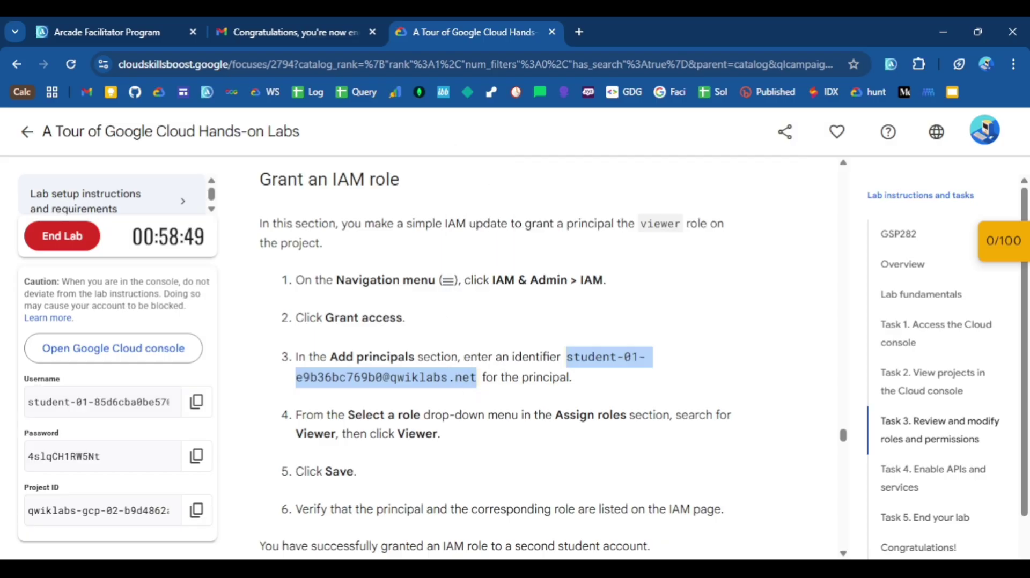
left_click(402, 501)
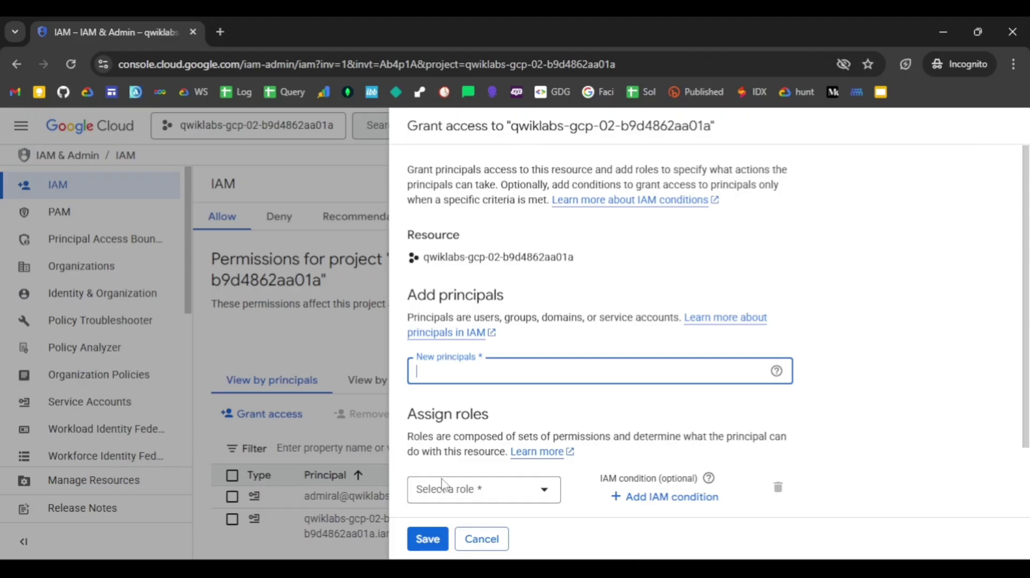
right_click(485, 374)
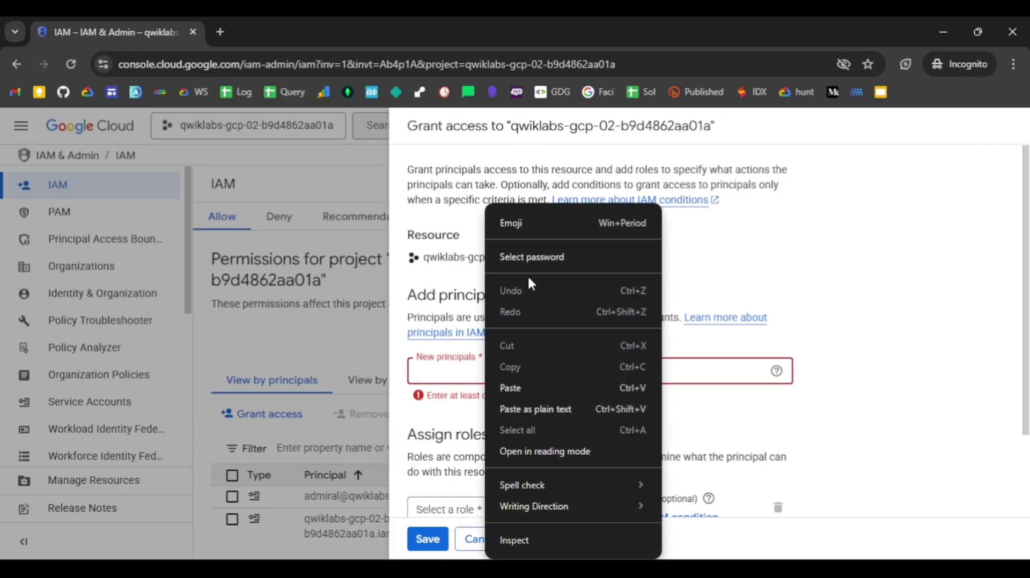
left_click(516, 387)
left_click(798, 299)
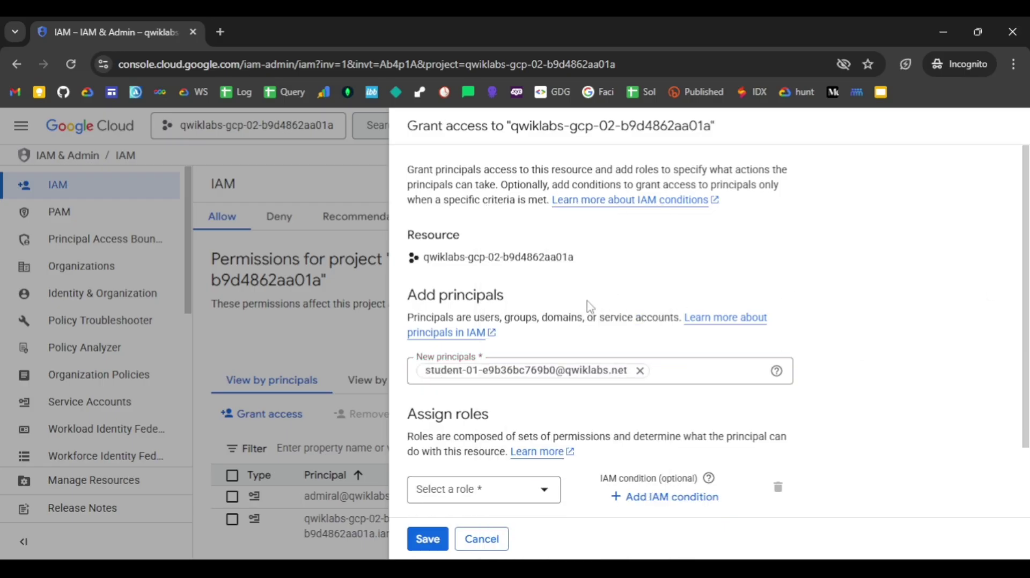
- Check the lab's step 4 for the required role and assign the currently used role Viewer to the new principal
scroll(585, 308, "down", 2)
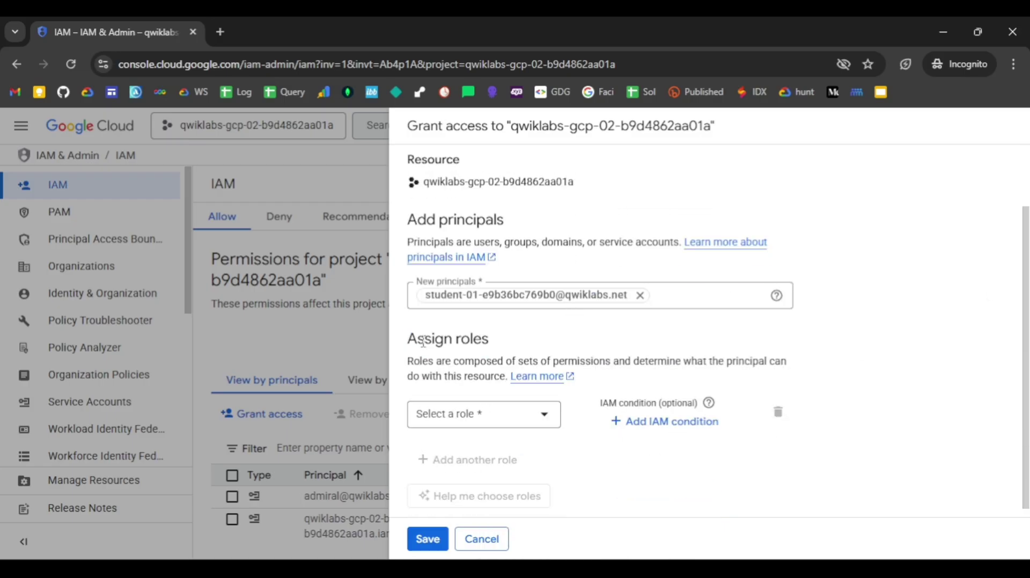
left_click_drag(413, 338, 489, 340)
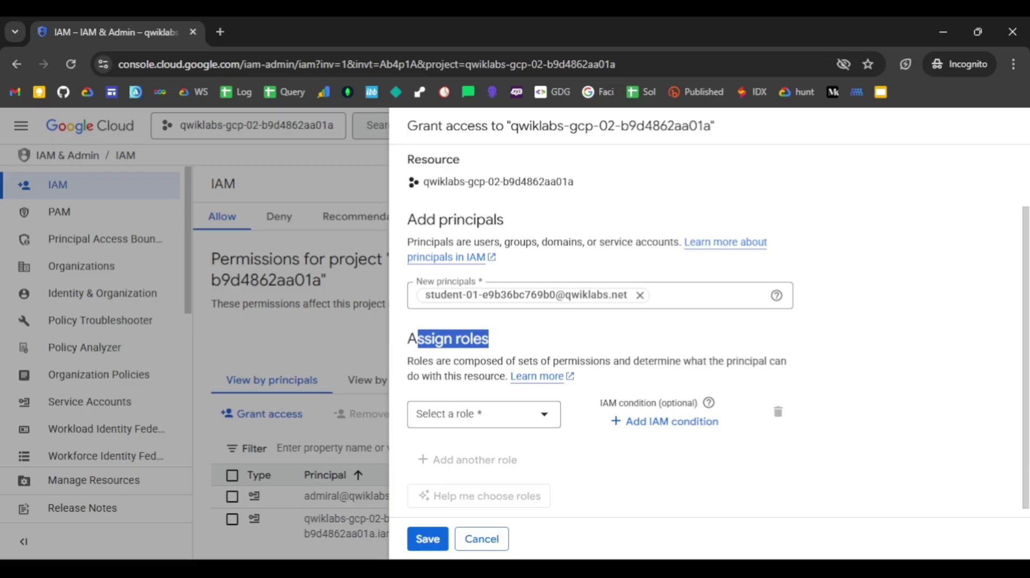
left_click(330, 530)
scroll(402, 413, "down", 2)
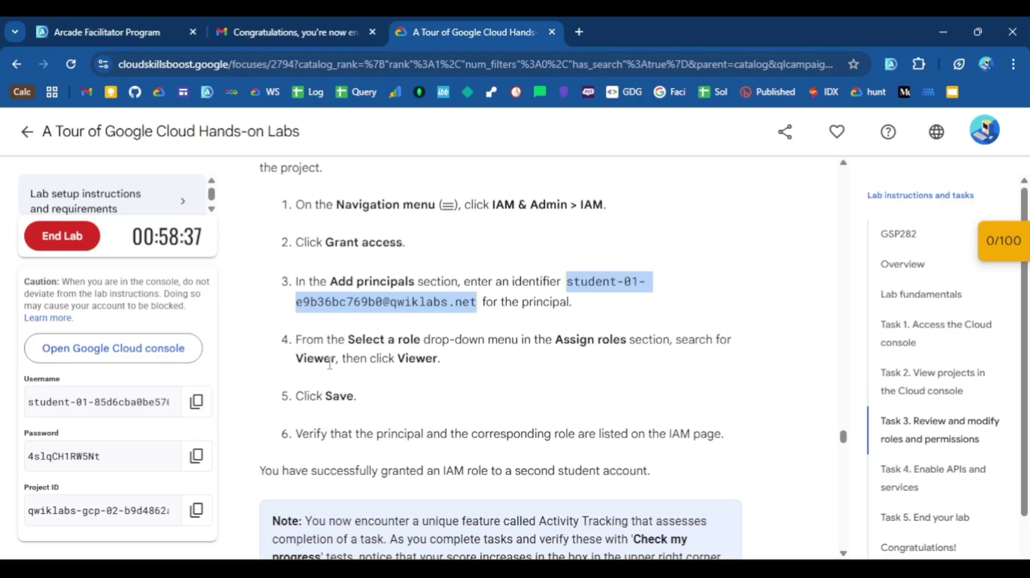
left_click_drag(323, 360, 440, 359)
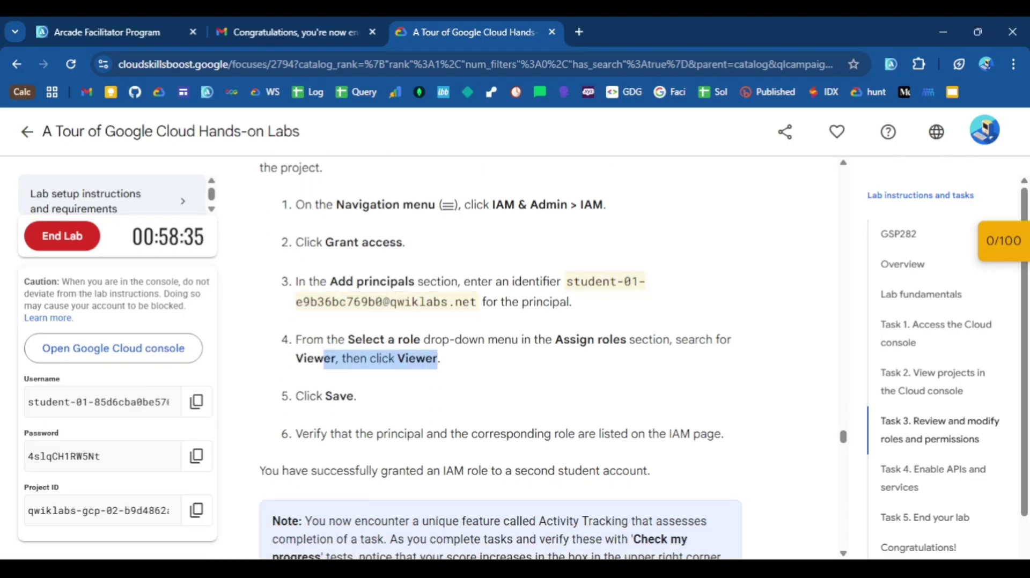
mouse_move(356, 569)
left_click(429, 510)
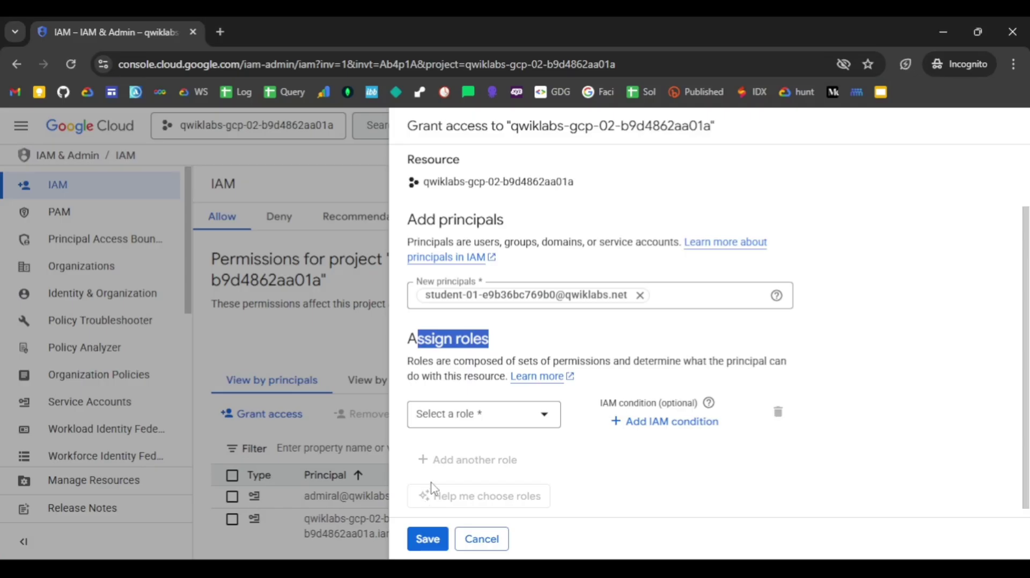
left_click(459, 398)
left_click(452, 421)
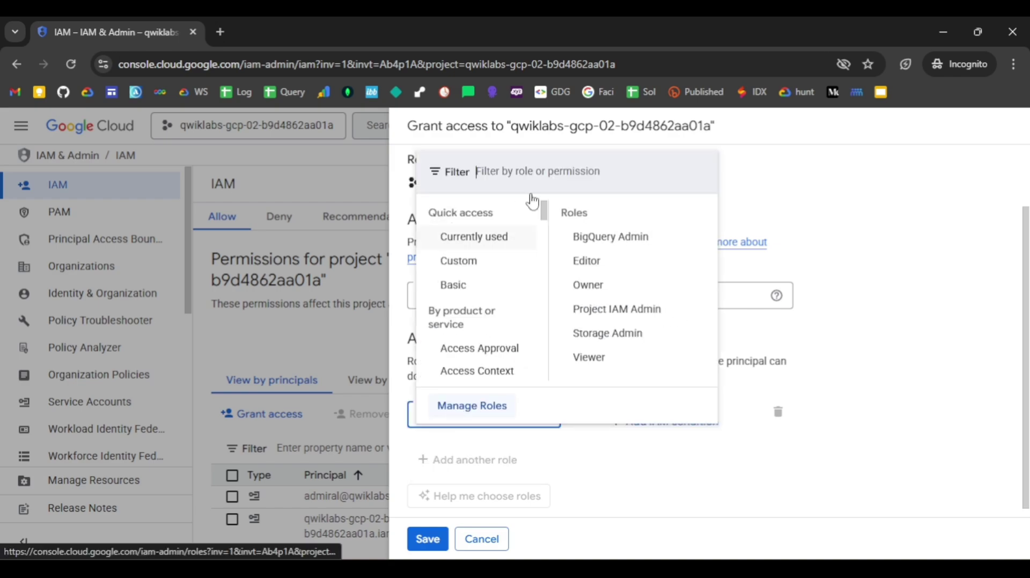
mouse_move(536, 352)
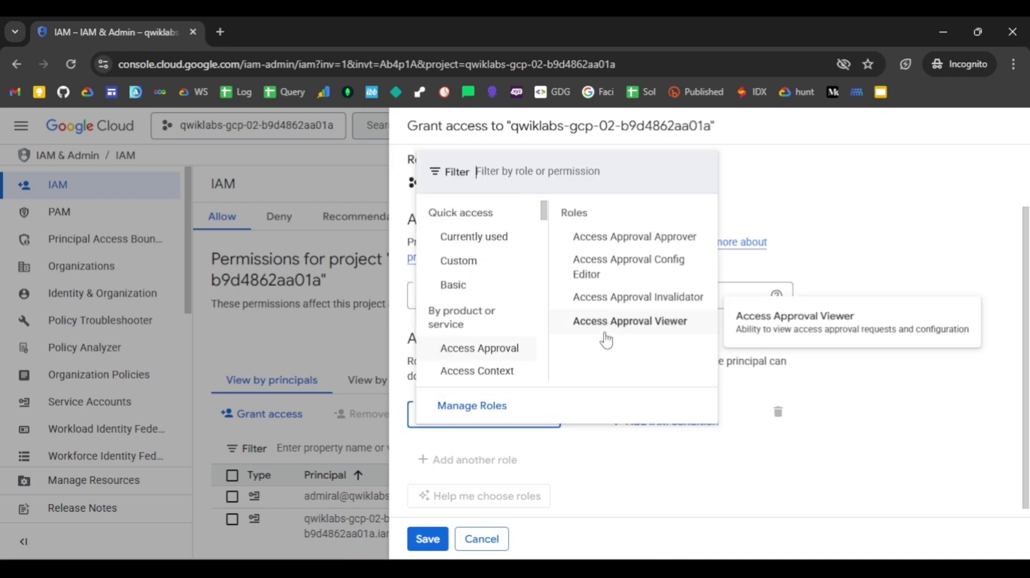
mouse_move(476, 239)
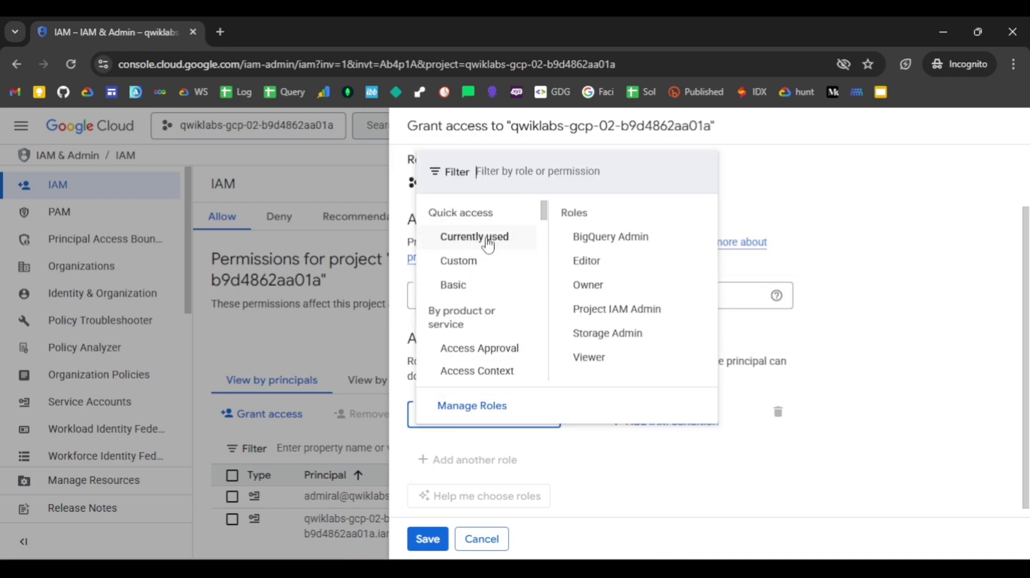
left_click(596, 360)
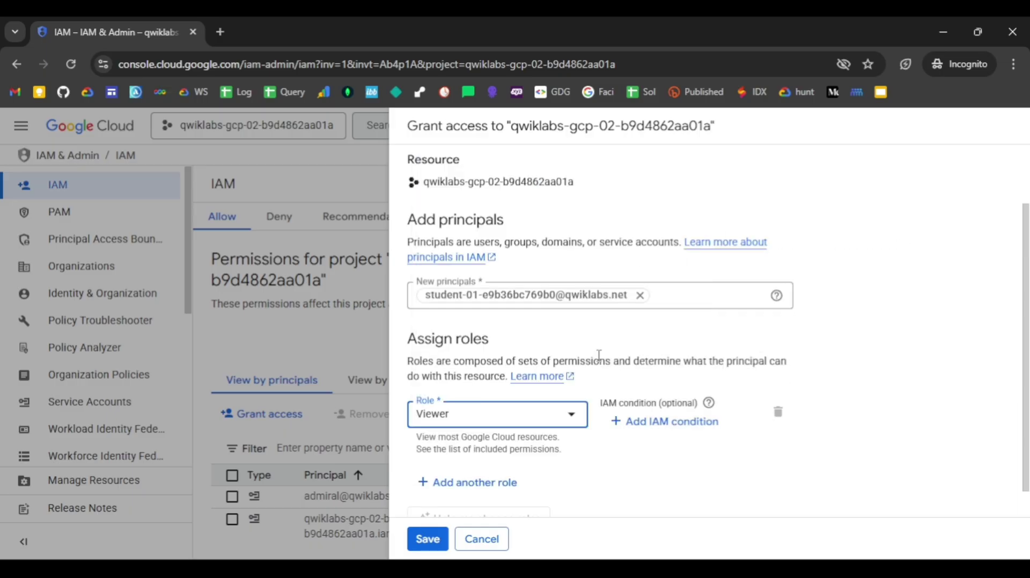
- Reselect Viewer as the principal's role and save the access grant
left_click(470, 419)
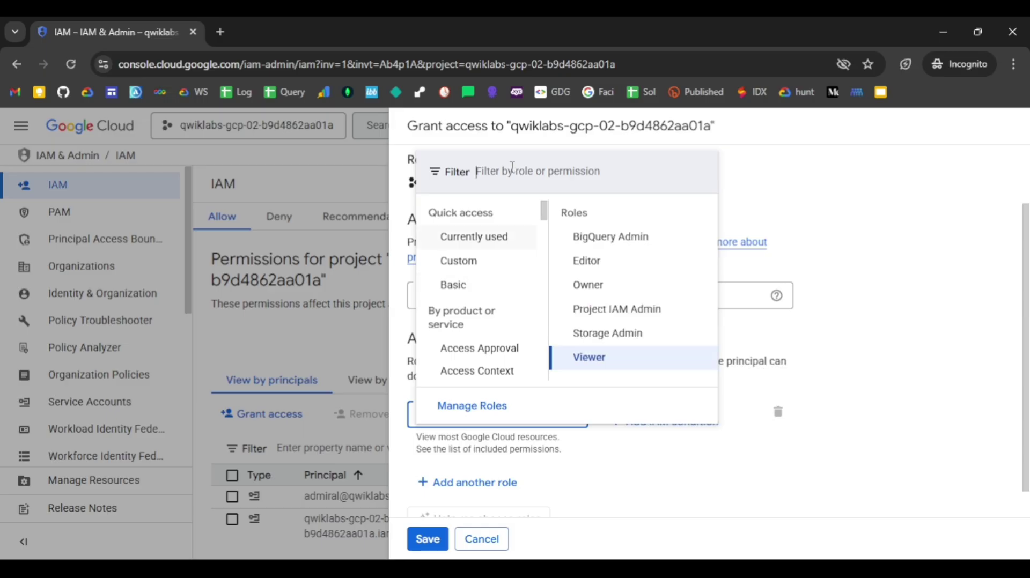
left_click(594, 358)
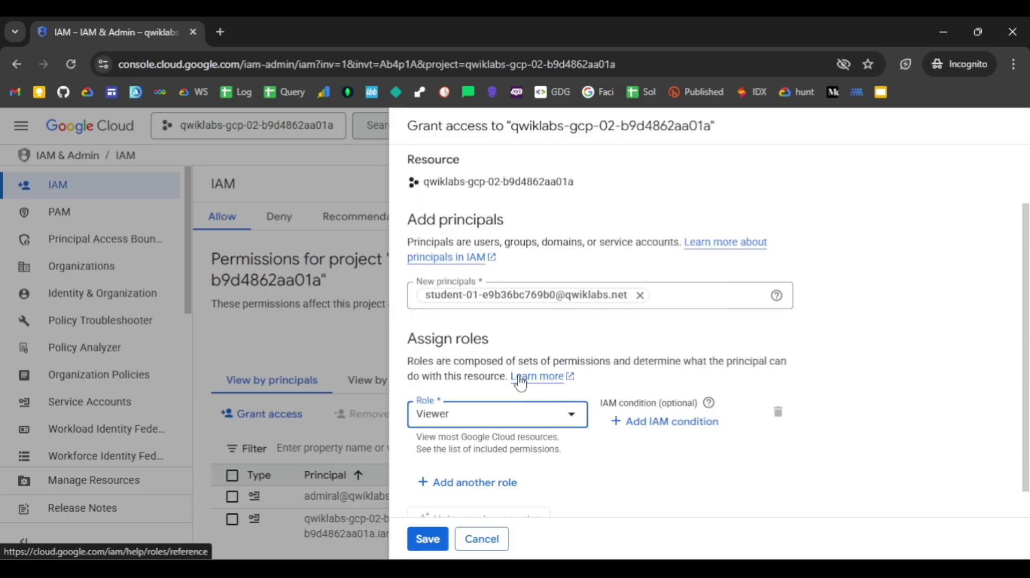
left_click(475, 448)
left_click(443, 539)
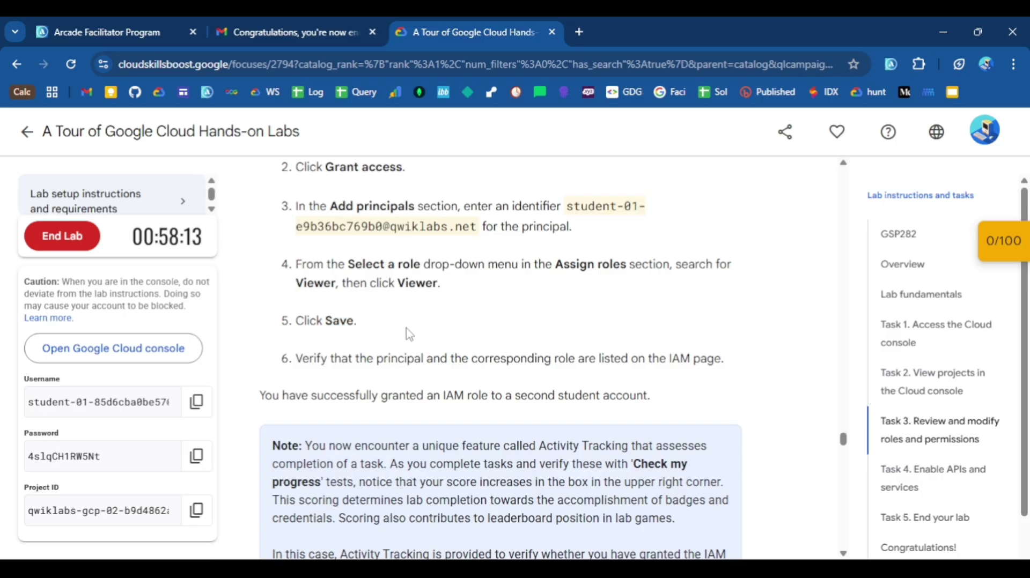
- Switch to the lab page and check the progress of the "Grant an IAM role" objective
scroll(409, 336, "down", 7)
left_click(388, 317)
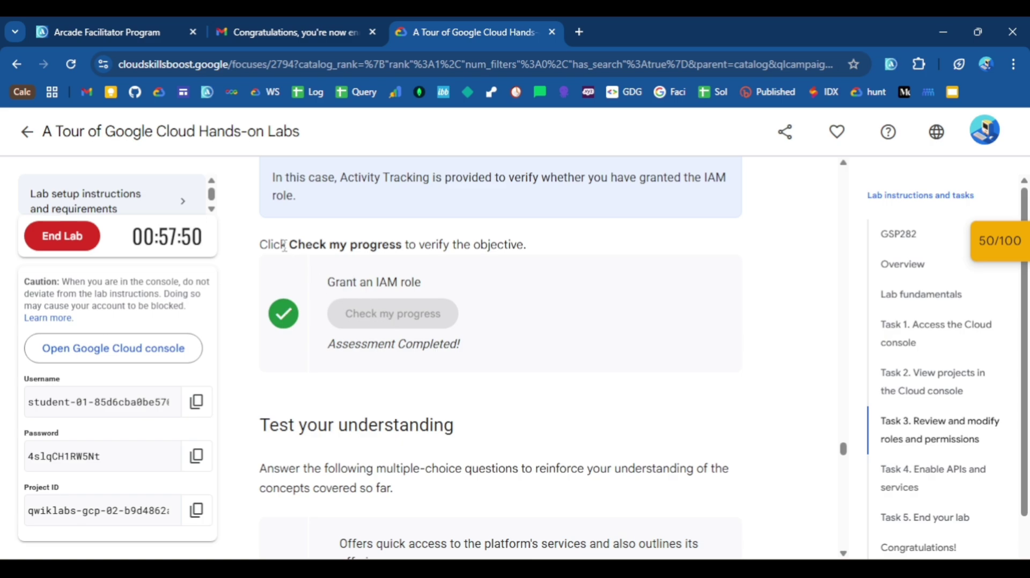
left_click_drag(292, 245, 408, 245)
- Read the API library instructions in Task 4 and copy the name "Dialogflow API" from its second step
scroll(448, 354, "down", 4)
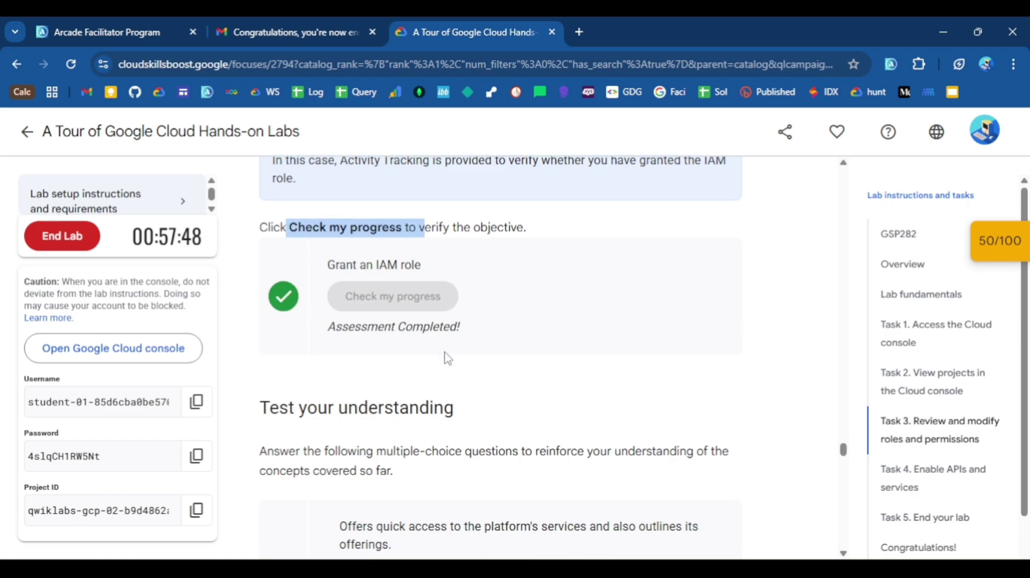
scroll(448, 358, "down", 15)
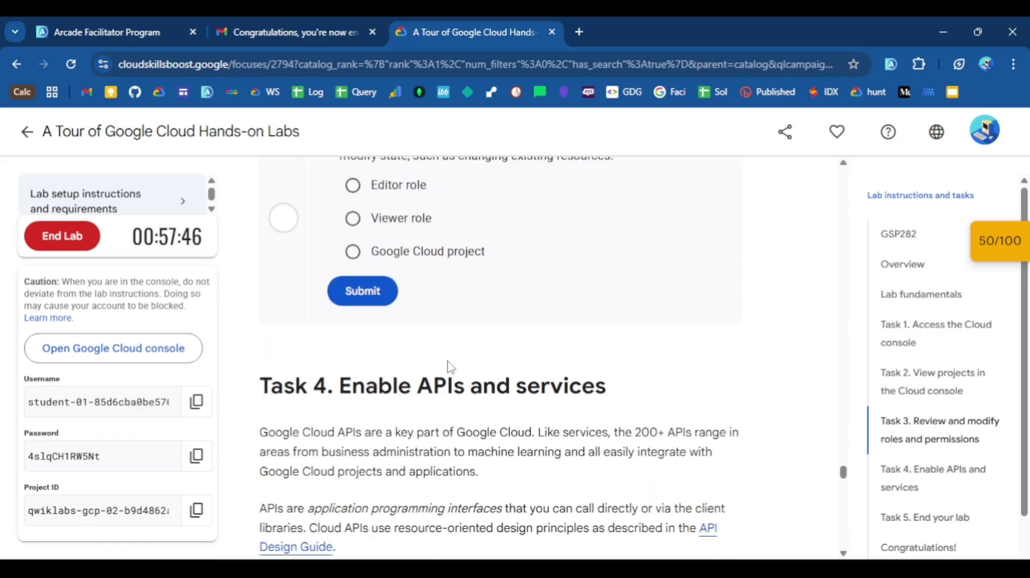
scroll(449, 366, "down", 4)
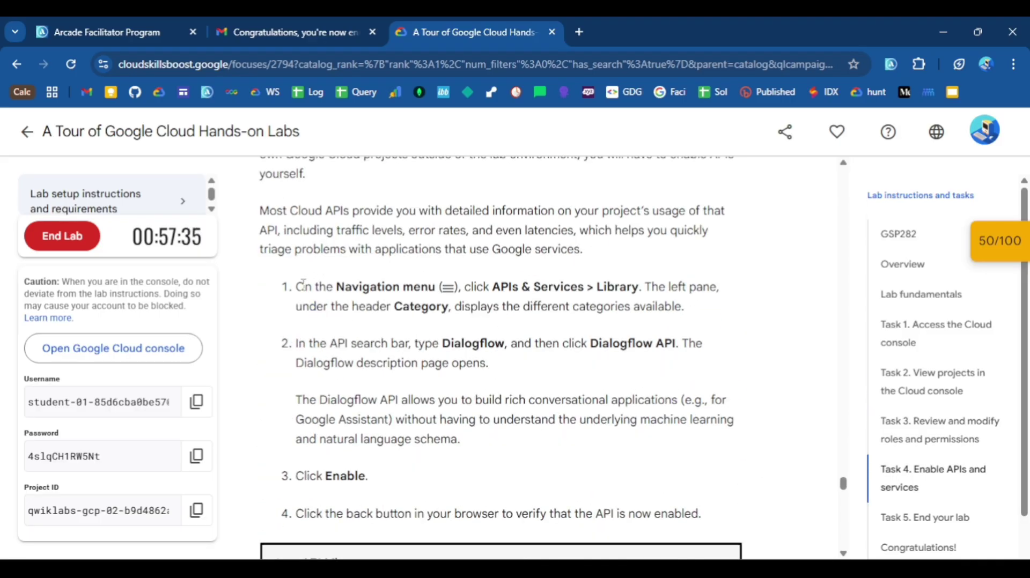
left_click_drag(302, 287, 638, 290)
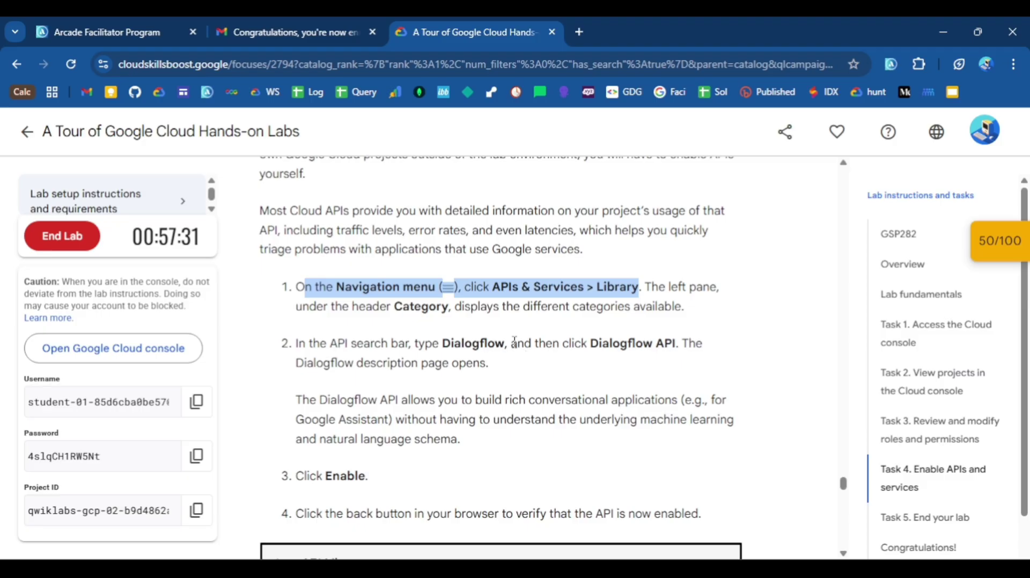
left_click_drag(590, 344, 663, 346)
right_click(647, 344)
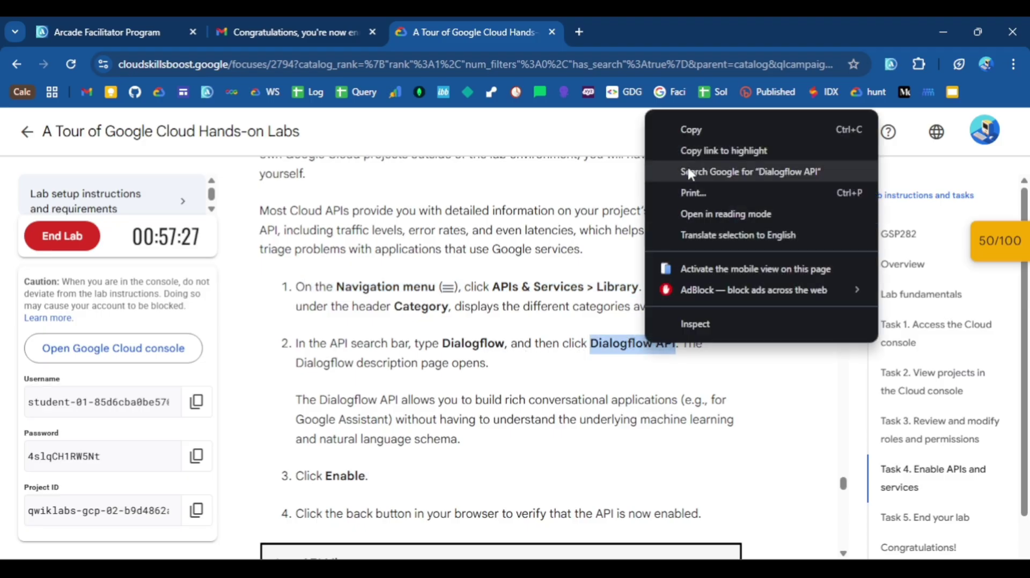
left_click(699, 128)
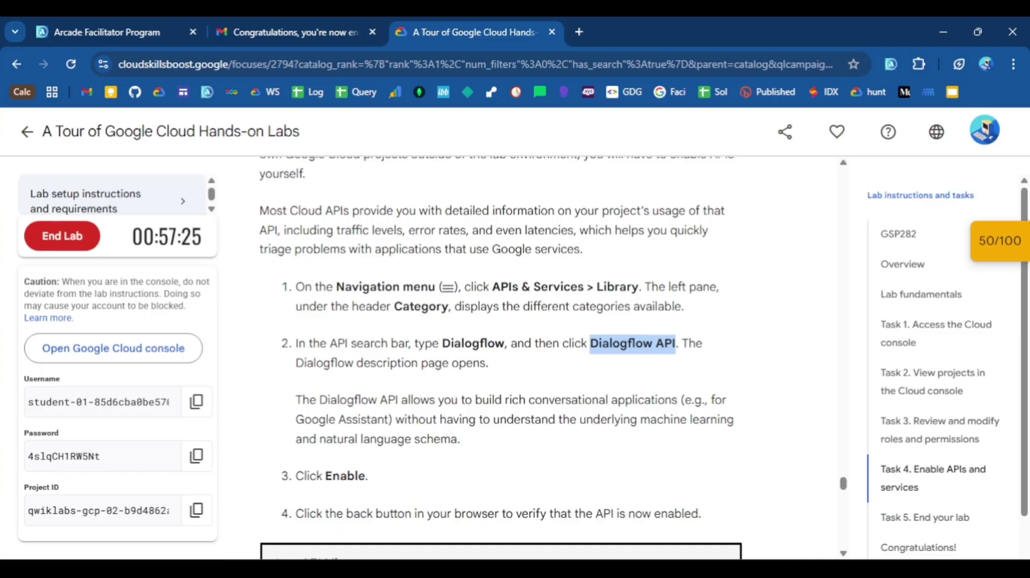
- Switch to the Google Cloud console, find the Dialogflow API by its copied name and enable it for the lab project
left_click(439, 489)
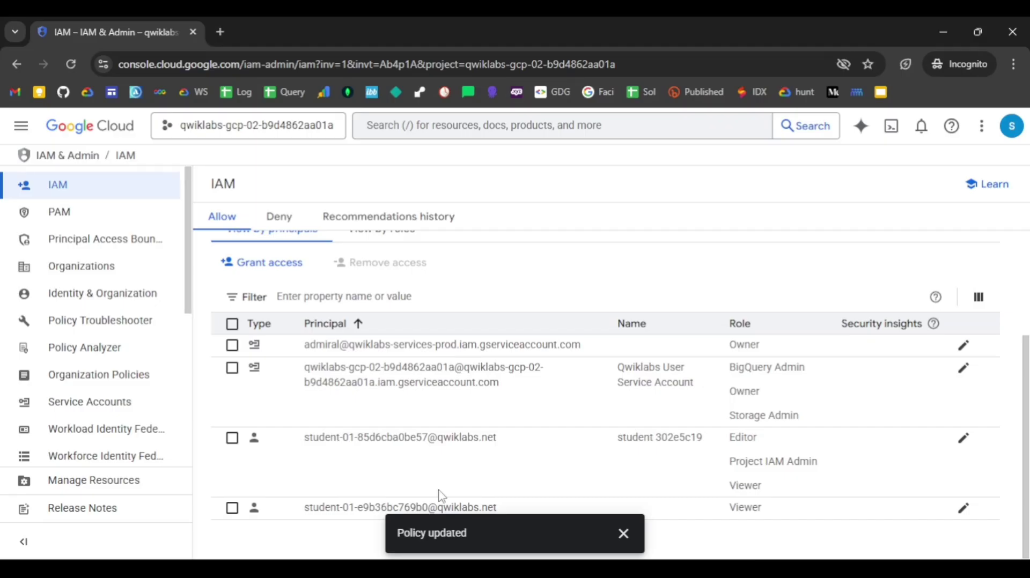
left_click(464, 123)
right_click(413, 129)
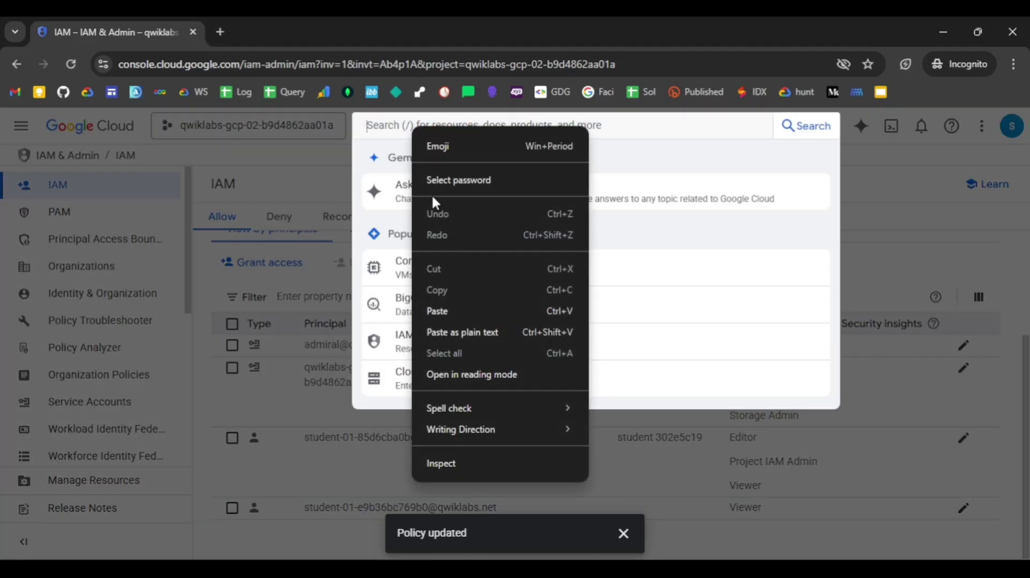
left_click(451, 303)
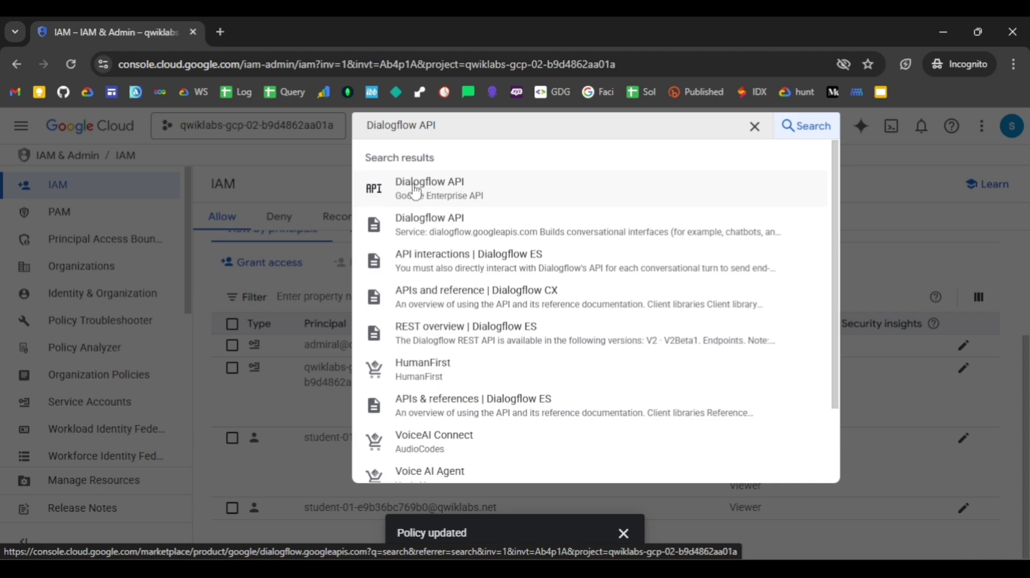
left_click(472, 191)
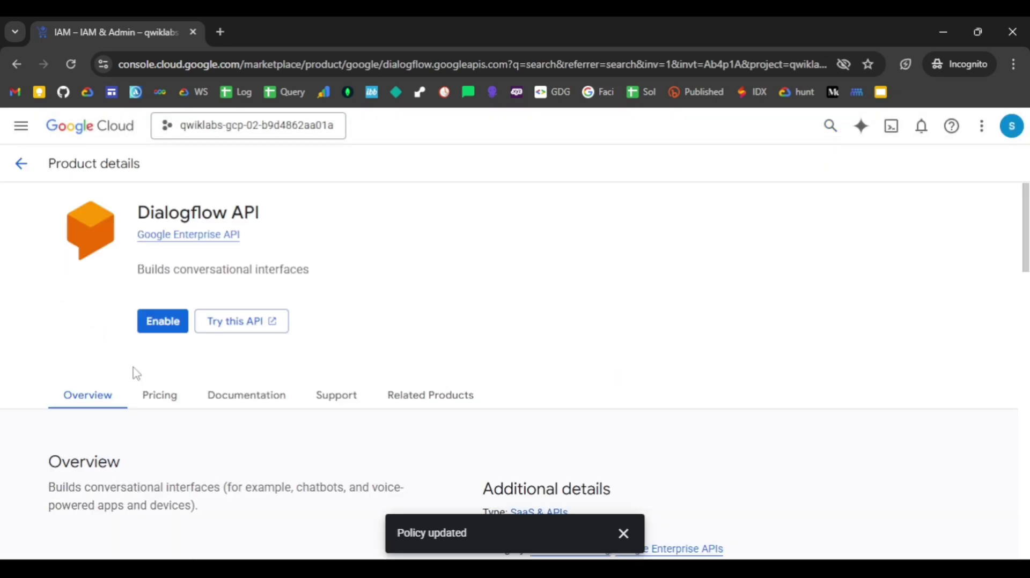
left_click(164, 322)
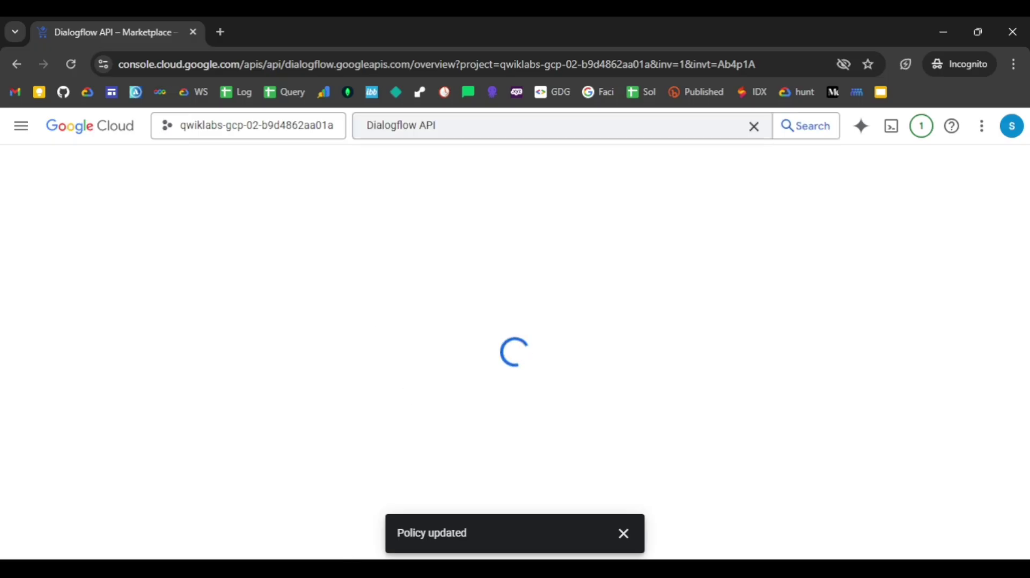
- Switch to the lab page and check the progress of the "Enable the Dialogflow API" objective in Task 4
key("alt+Tab")
scroll(552, 348, "down", 10)
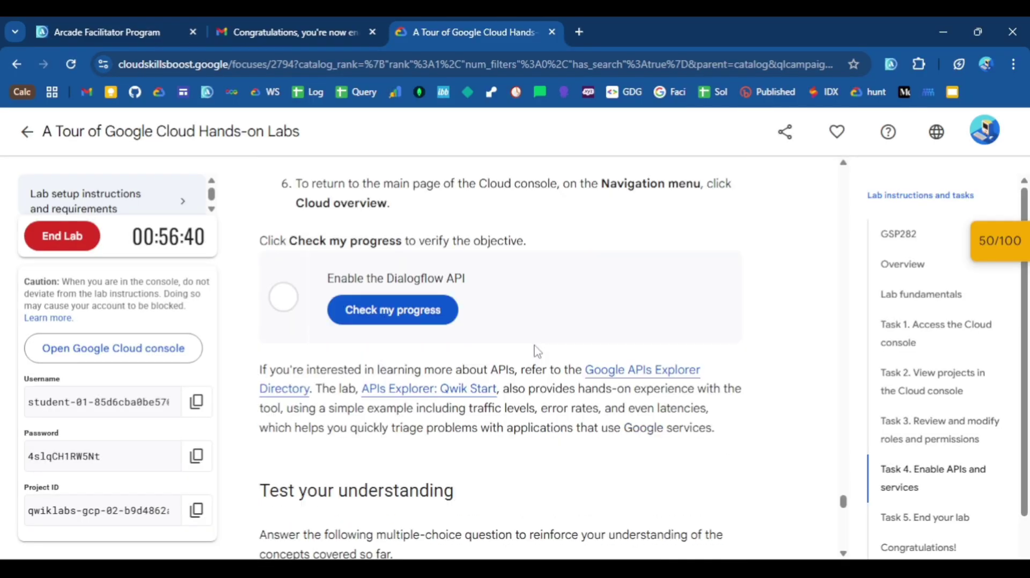
left_click(394, 225)
scroll(407, 241, "up", 3)
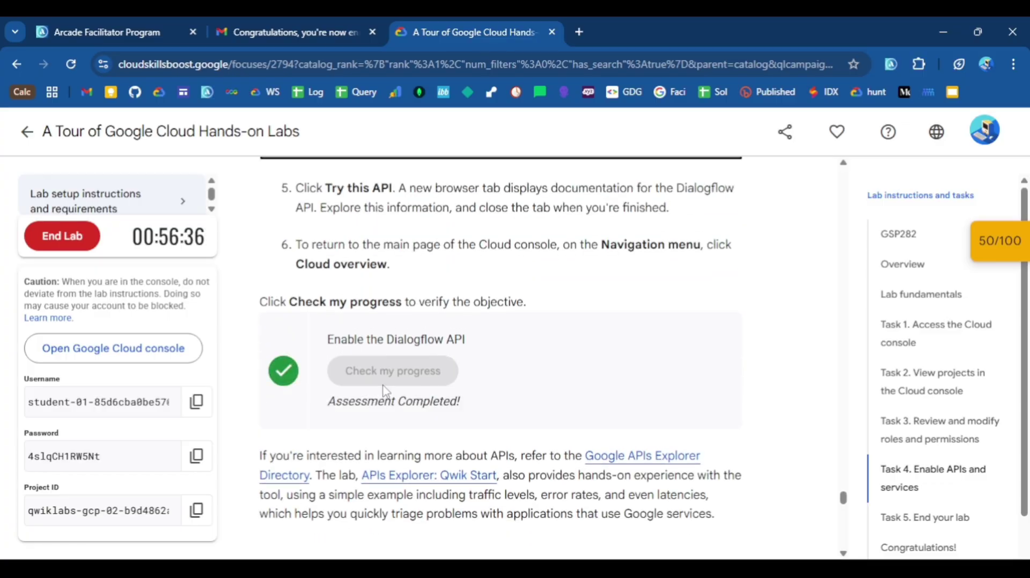
left_click_drag(329, 339, 579, 346)
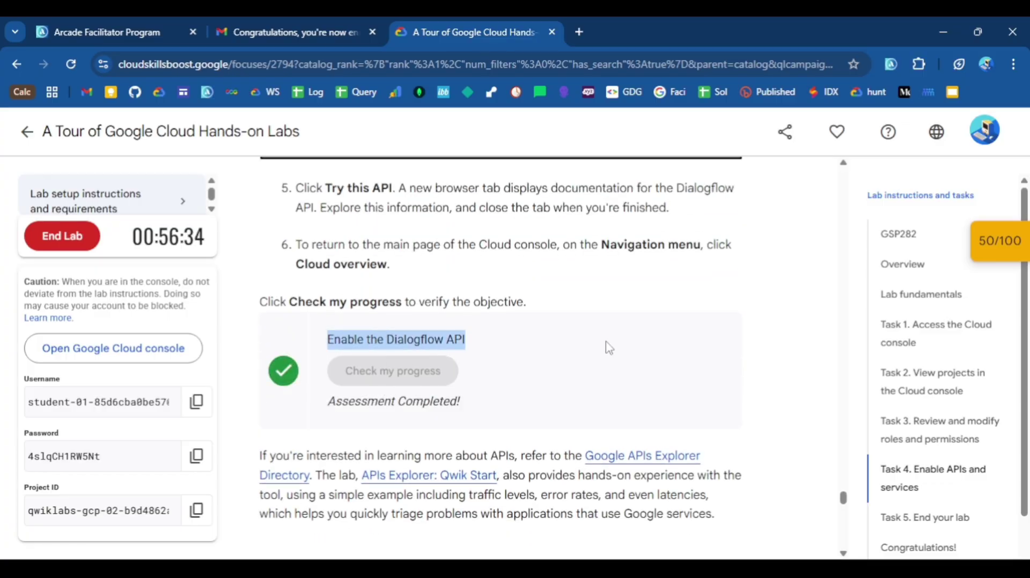
- Expand the Checkpoints score overview, recheck the "Enable the Dialogflow API" checkpoint there and collapse the overview
left_click(987, 240)
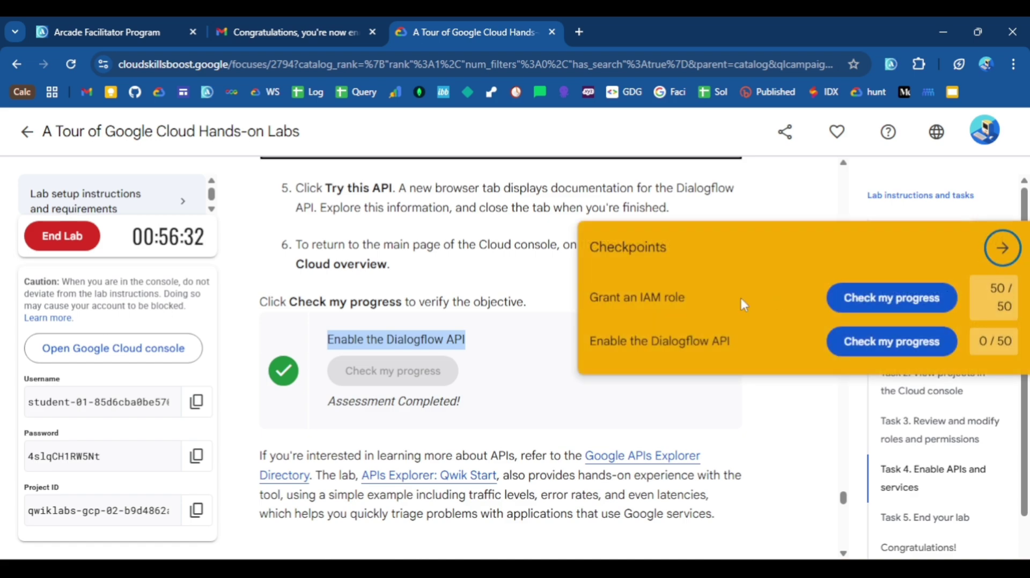
scroll(739, 300, "down", 3)
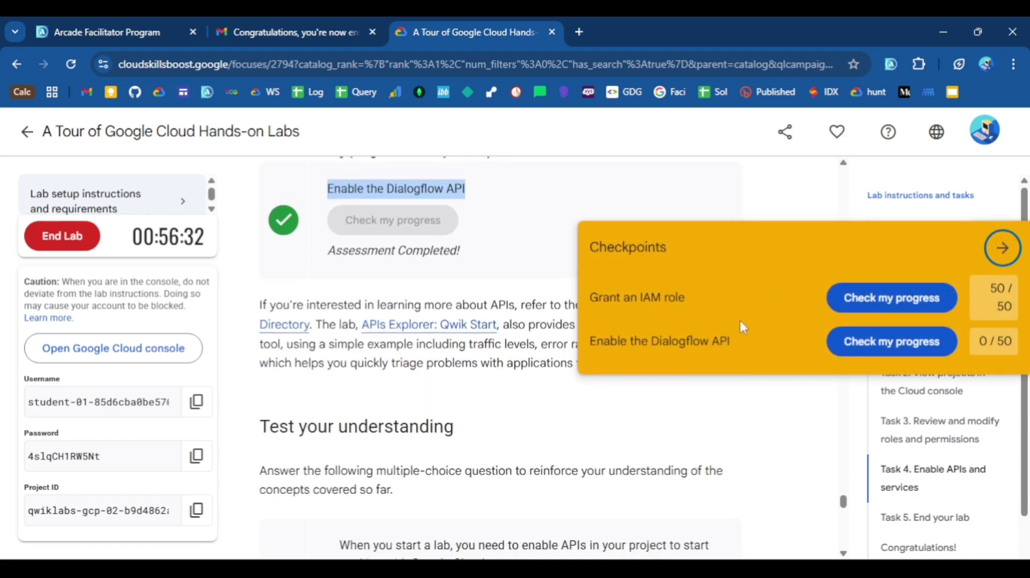
left_click(905, 343)
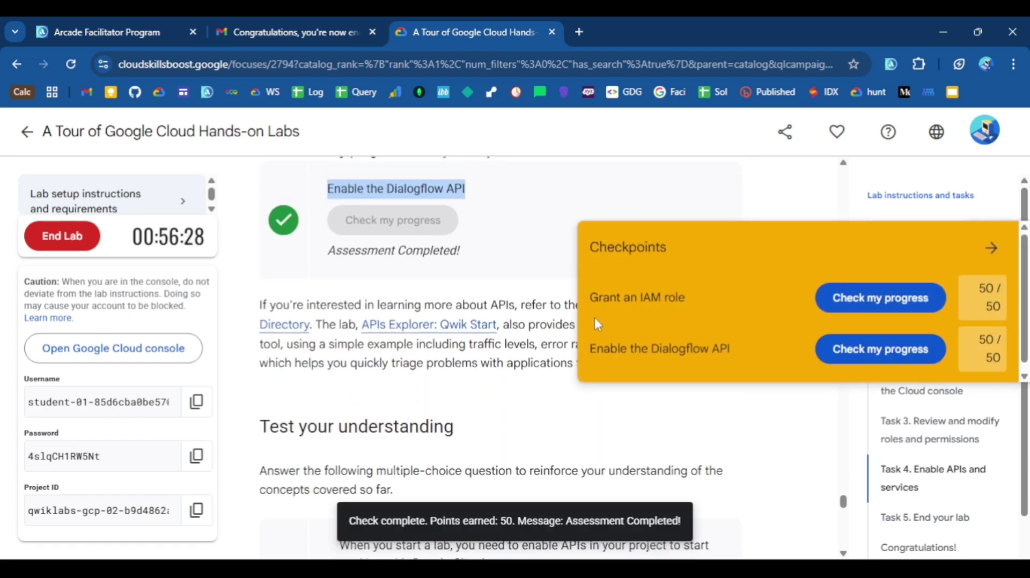
left_click(1006, 251)
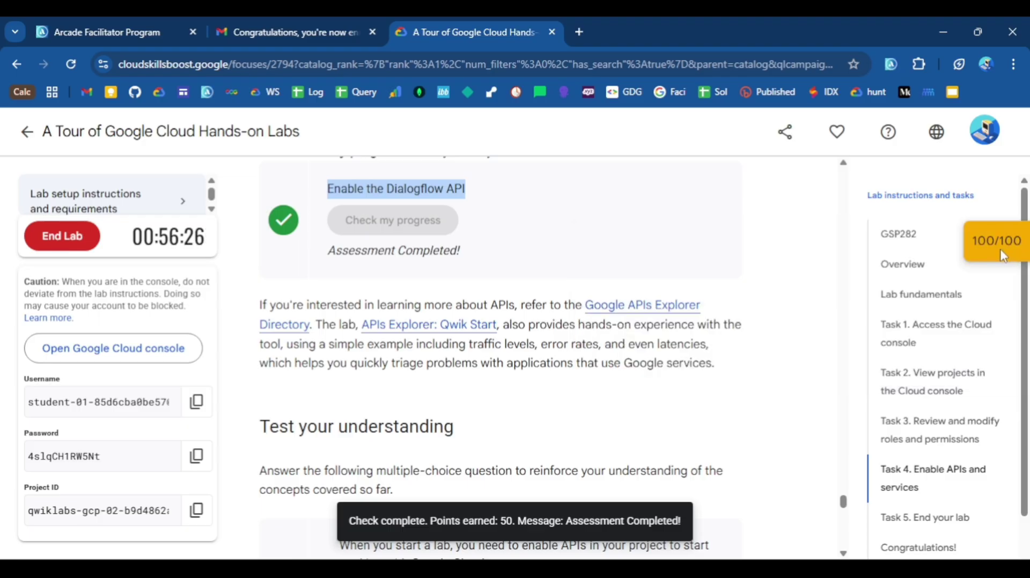
- Review the scores of both checkpoints once more, then end the lab and confirm ending it
scroll(804, 268, "up", 1)
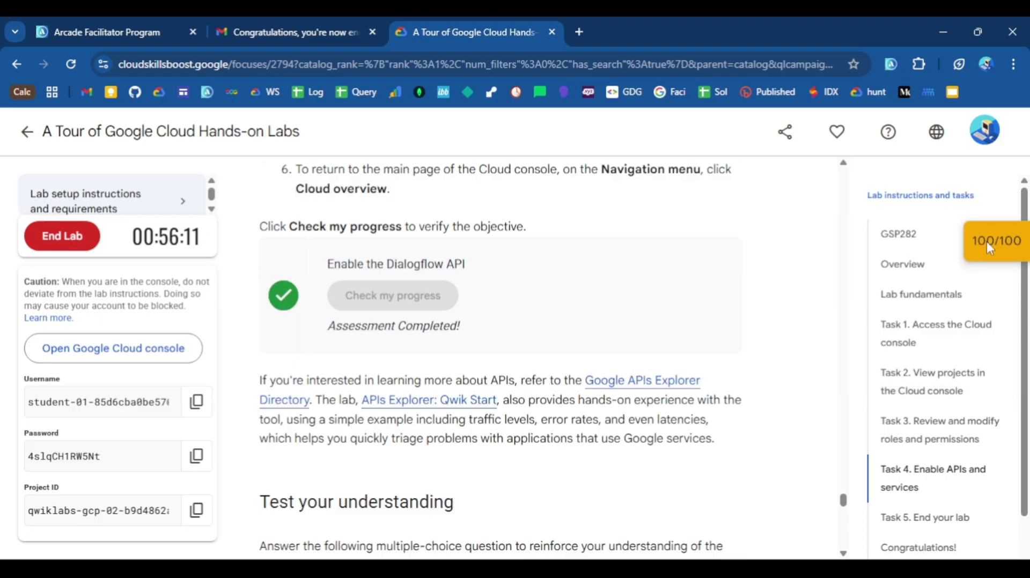
left_click(986, 242)
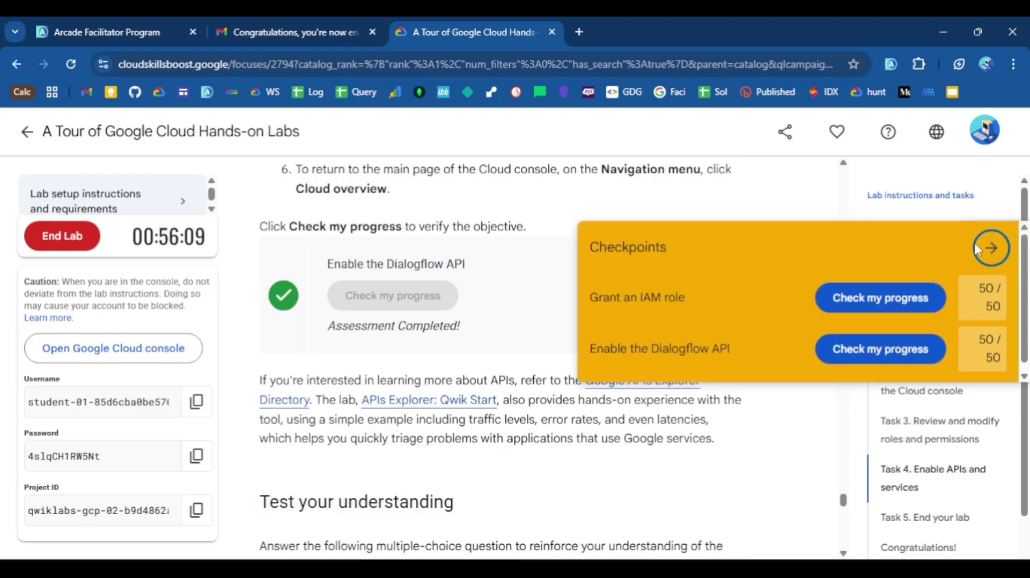
left_click(991, 247)
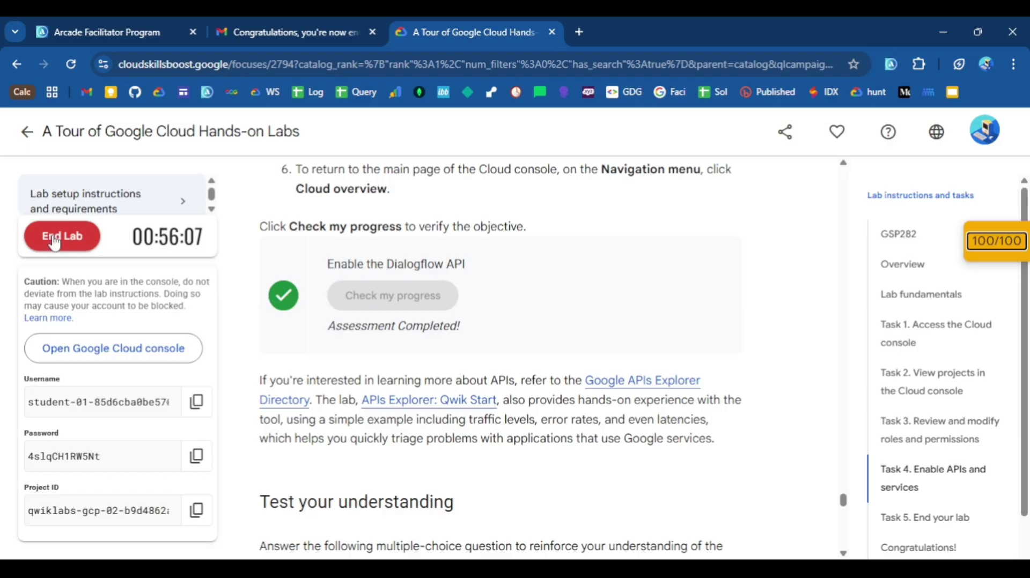
left_click(75, 246)
left_click(661, 386)
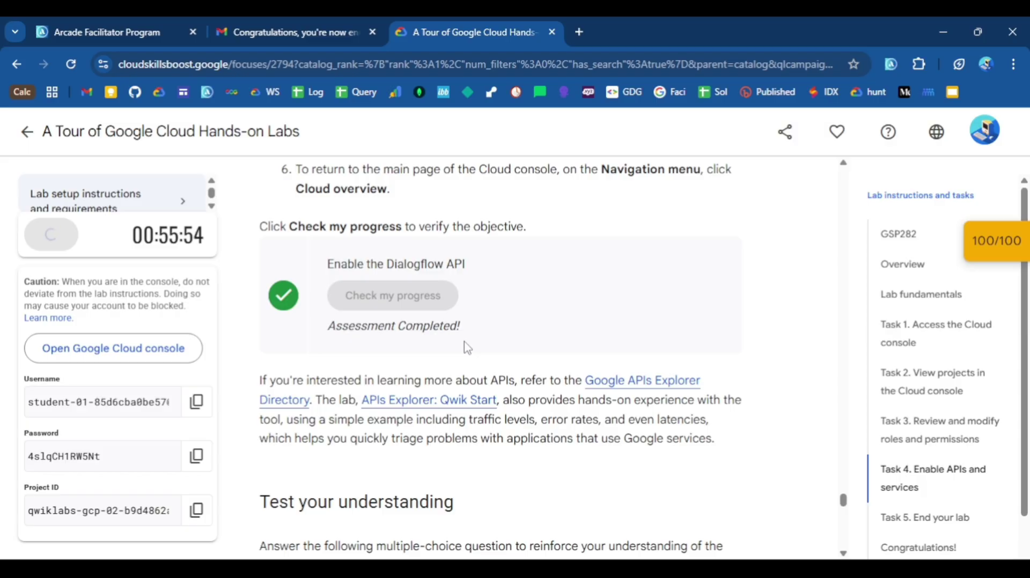
- Switch to the enrollment email in Gmail and read step 7 about the required score, ending the lab and the 600 free credits
left_click(290, 32)
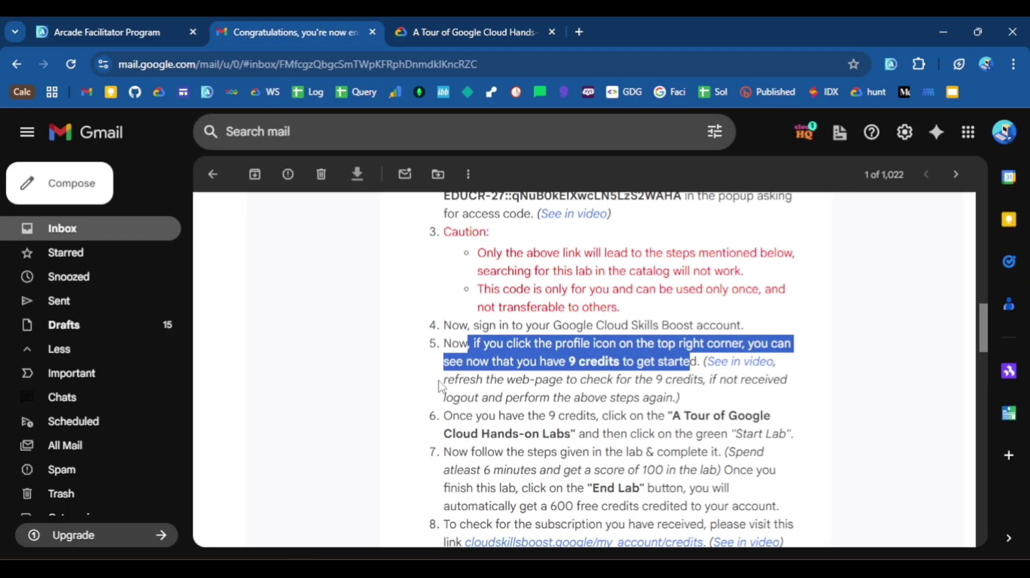
scroll(531, 382, "down", 1)
scroll(514, 374, "down", 1)
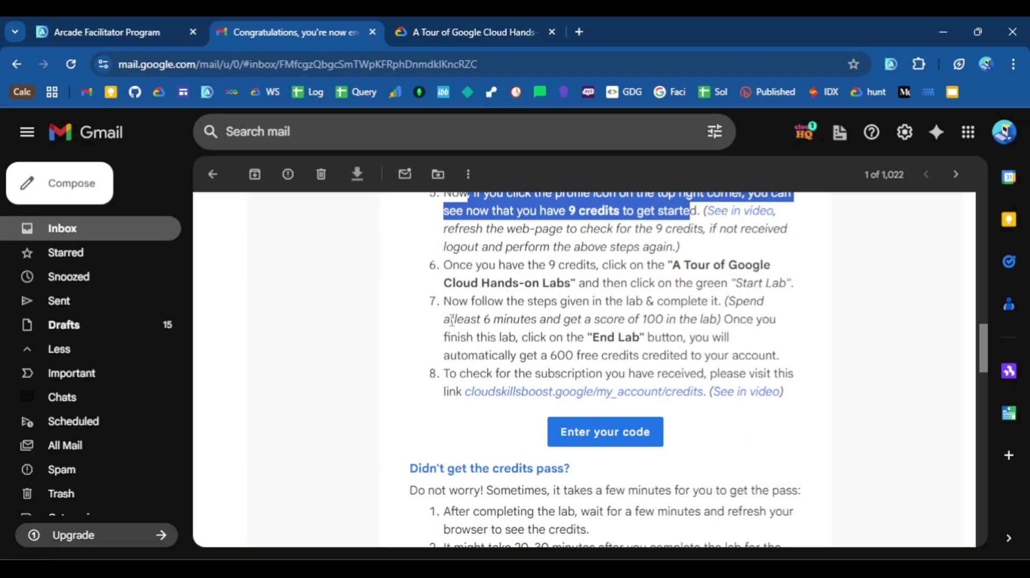
left_click_drag(450, 303, 667, 325)
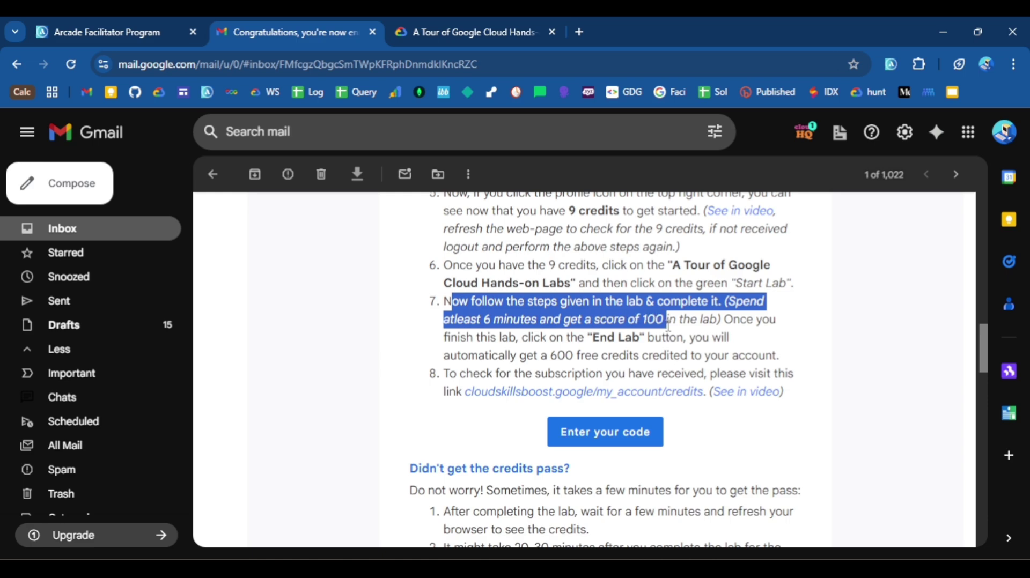
left_click(667, 325)
left_click_drag(480, 339, 685, 338)
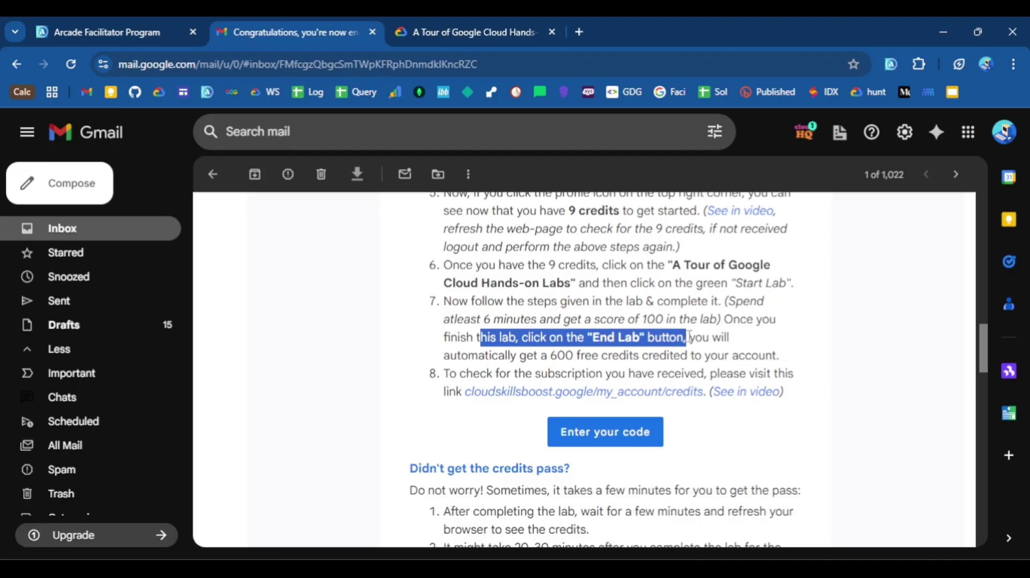
left_click_drag(511, 356, 778, 354)
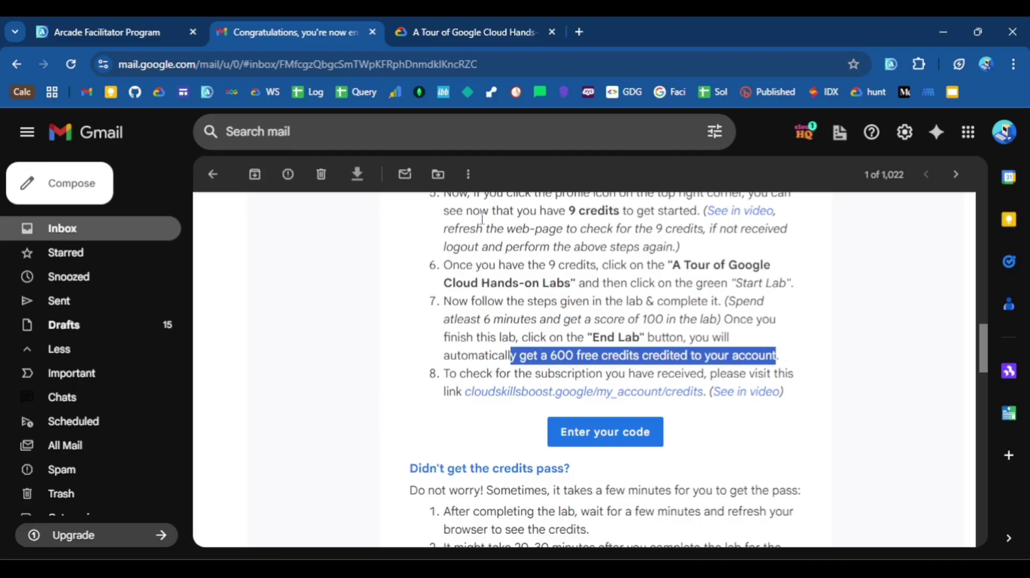
- Return to the lab page, dismiss the satisfaction survey, and examine the newest Payment History entry on the account's Subscriptions and credits page
left_click(458, 24)
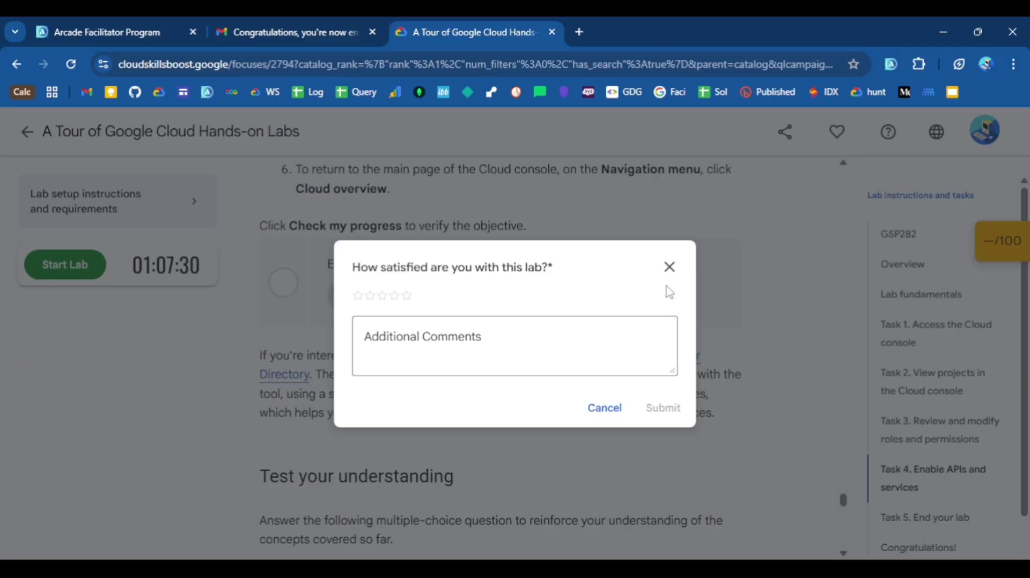
left_click(669, 267)
left_click(985, 133)
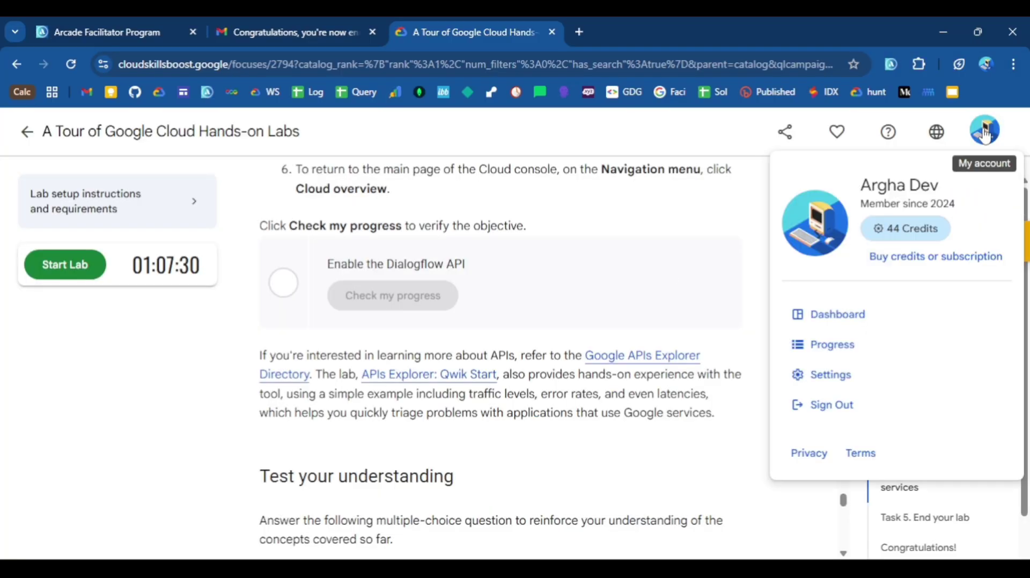
left_click(926, 231)
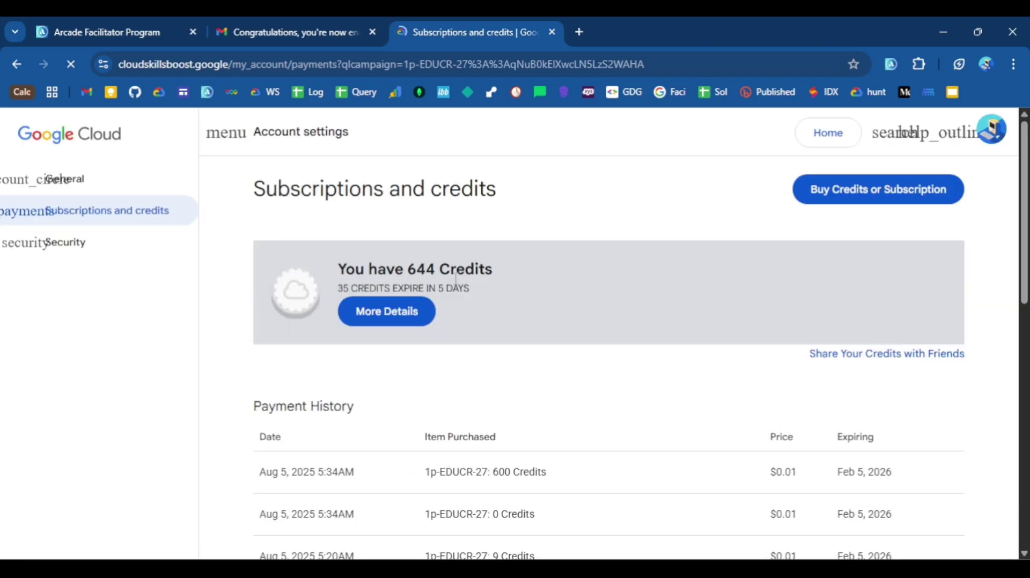
scroll(361, 365, "down", 3)
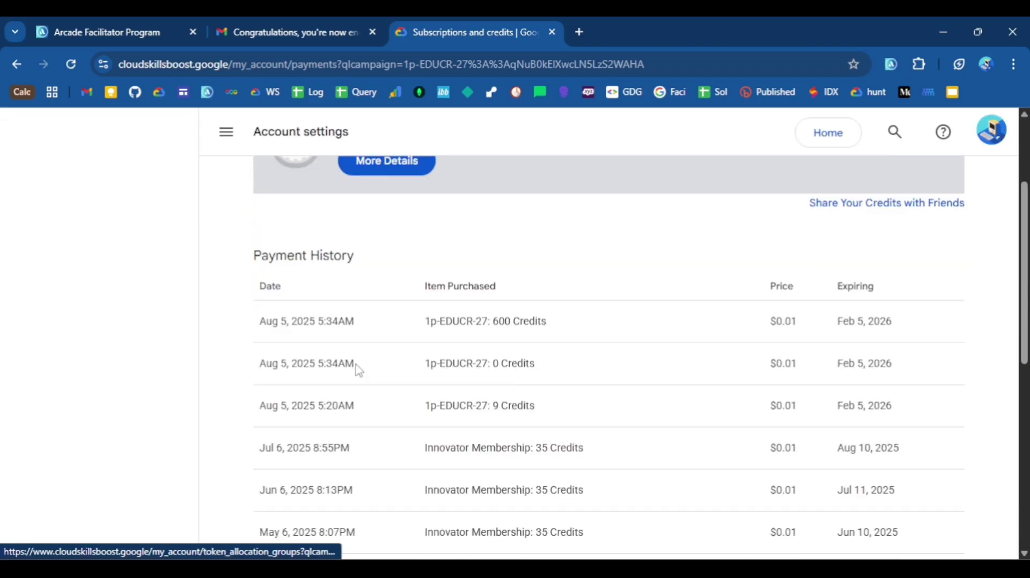
left_click_drag(262, 320, 598, 333)
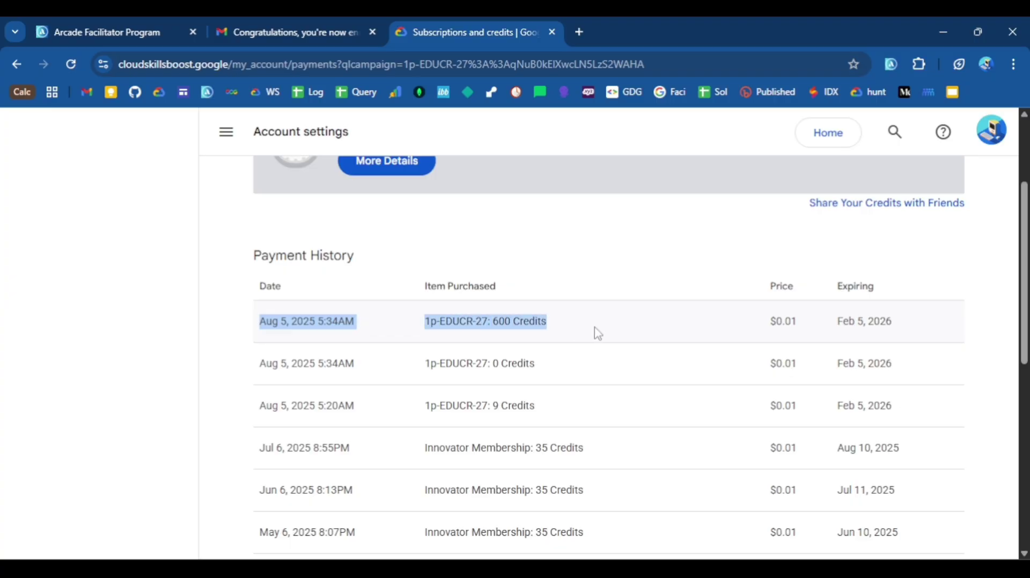
- Switch back to the enrollment email and reread the numbered instructions for getting the 600 free credits pass
key("ctrl+shift+Tab")
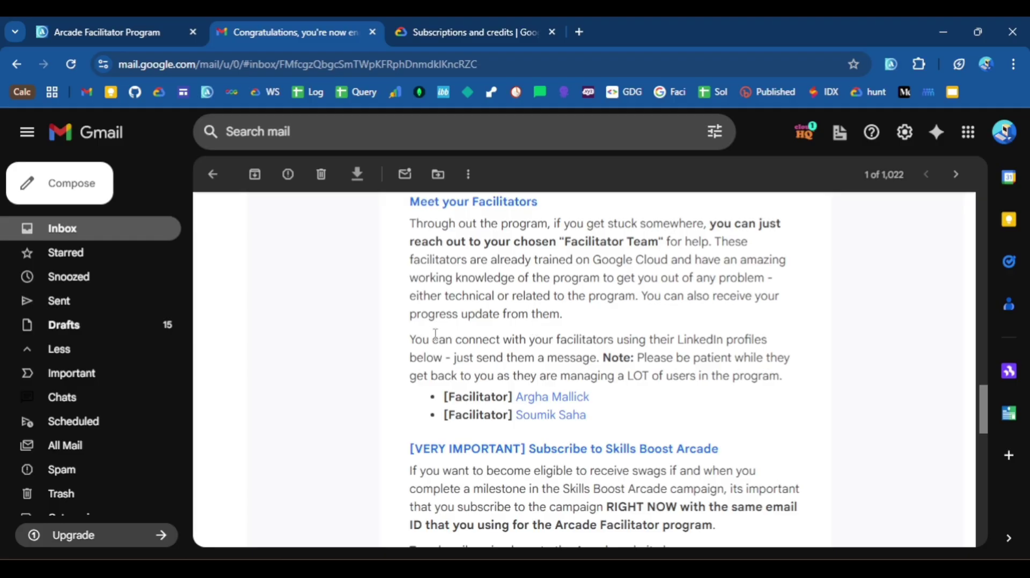
scroll(416, 321, "up", 15)
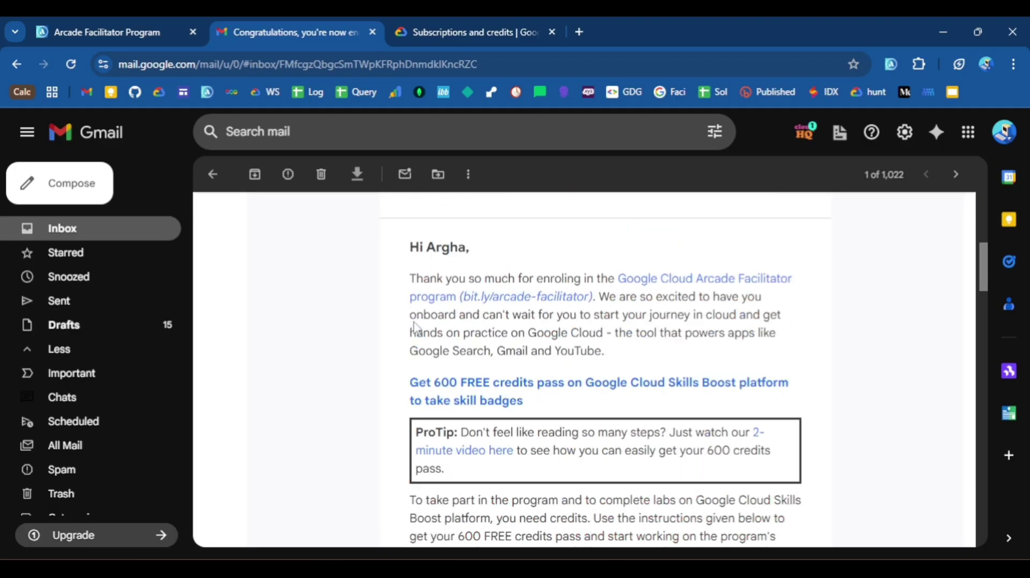
scroll(418, 322, "down", 10)
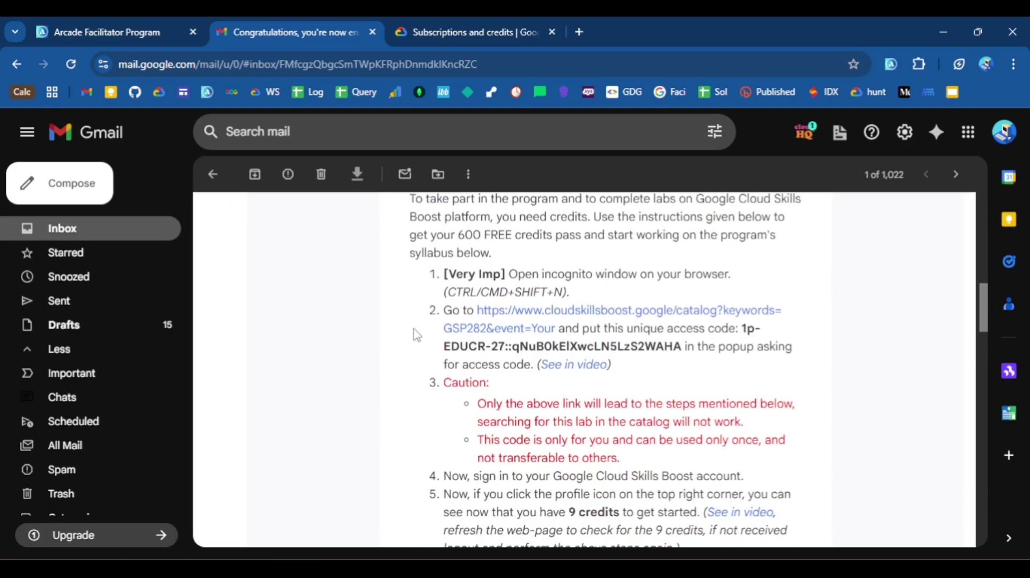
left_click_drag(421, 274, 621, 421)
left_click(646, 379)
scroll(511, 364, "down", 4)
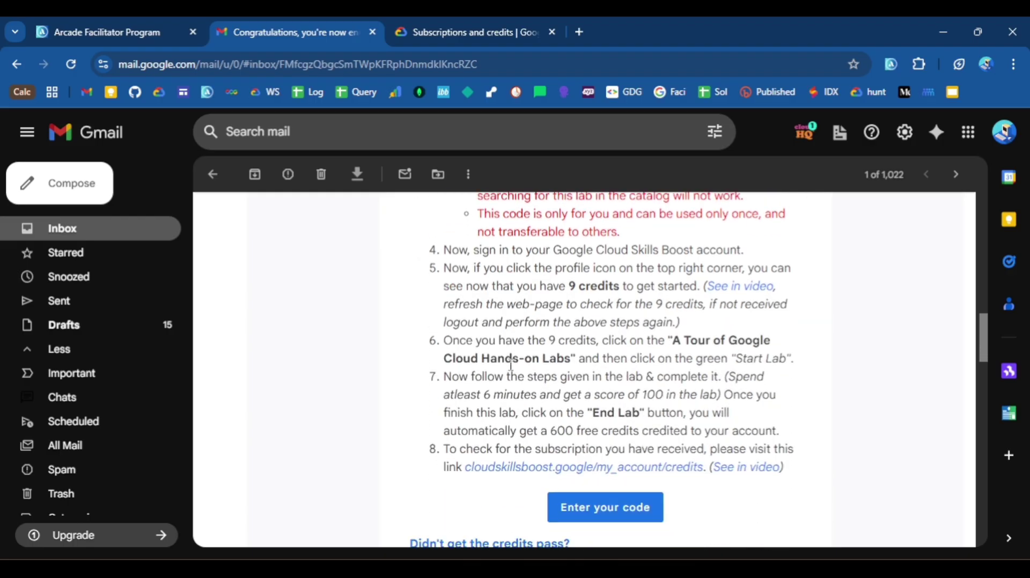
scroll(510, 367, "down", 1)
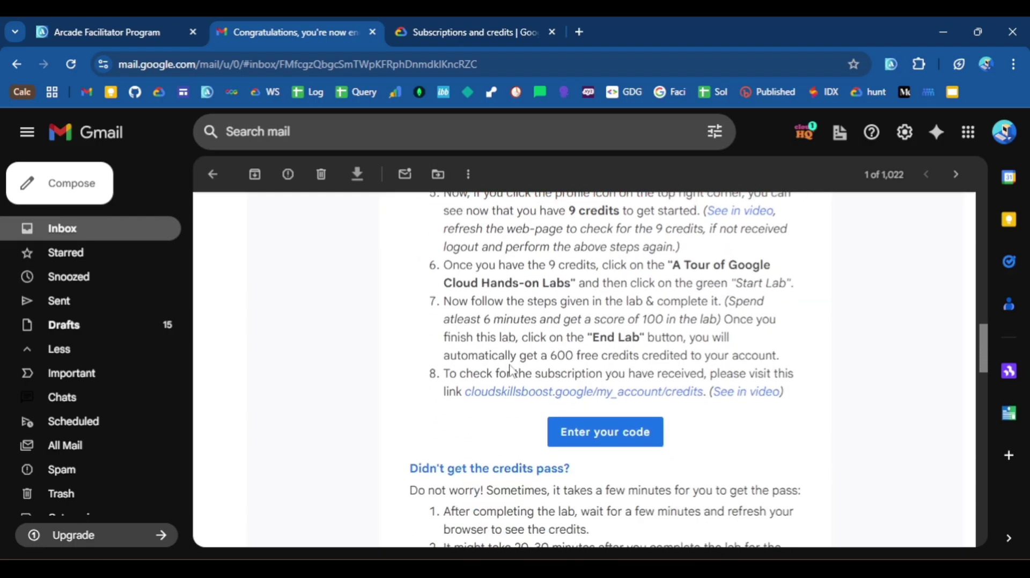
- Read the email's "Didn't get the credits pass?" section on waiting times, comparing it with the account's Payment History
scroll(411, 339, "down", 3)
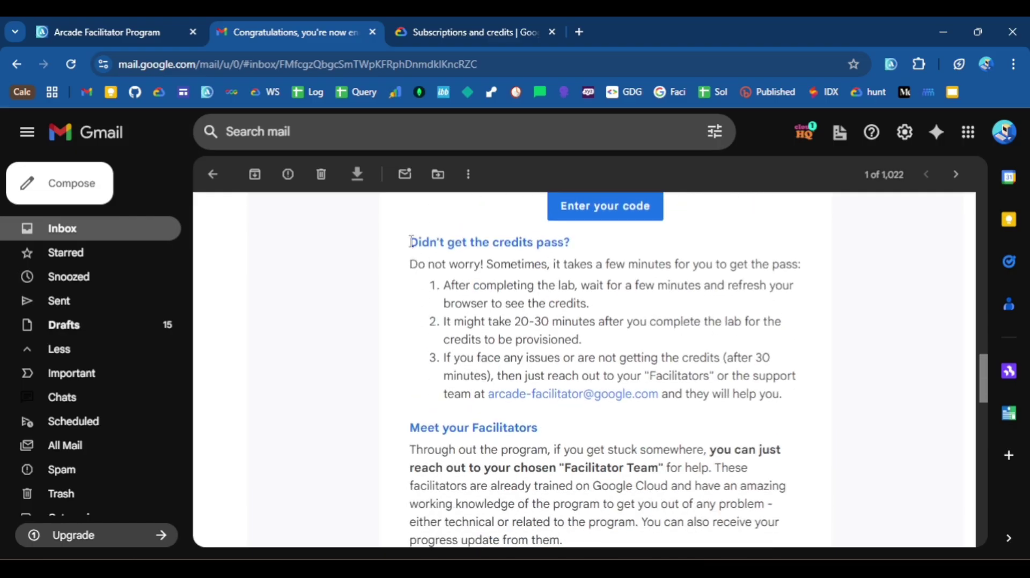
left_click_drag(410, 242, 570, 244)
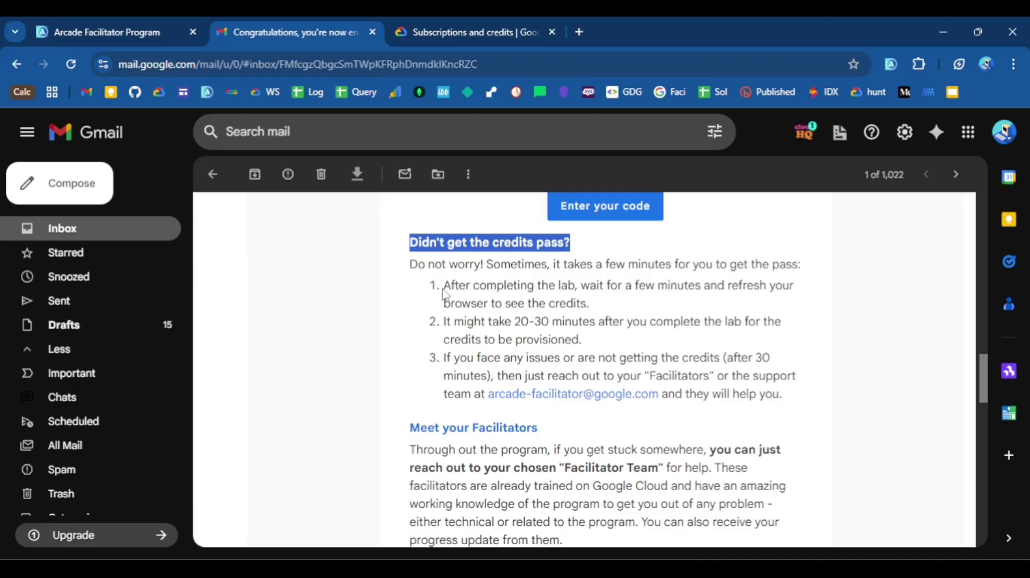
left_click_drag(445, 285, 600, 302)
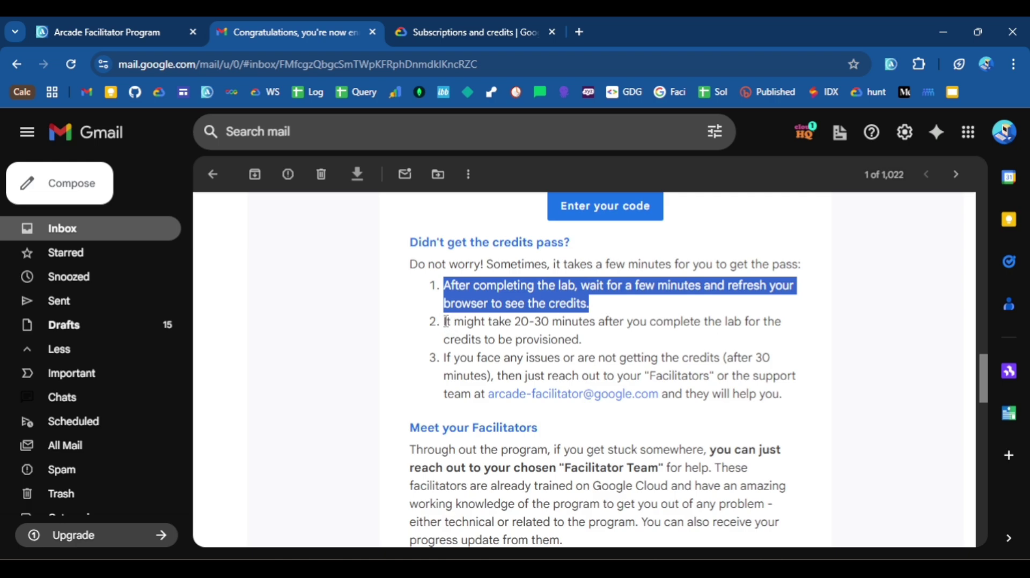
left_click_drag(445, 321, 617, 346)
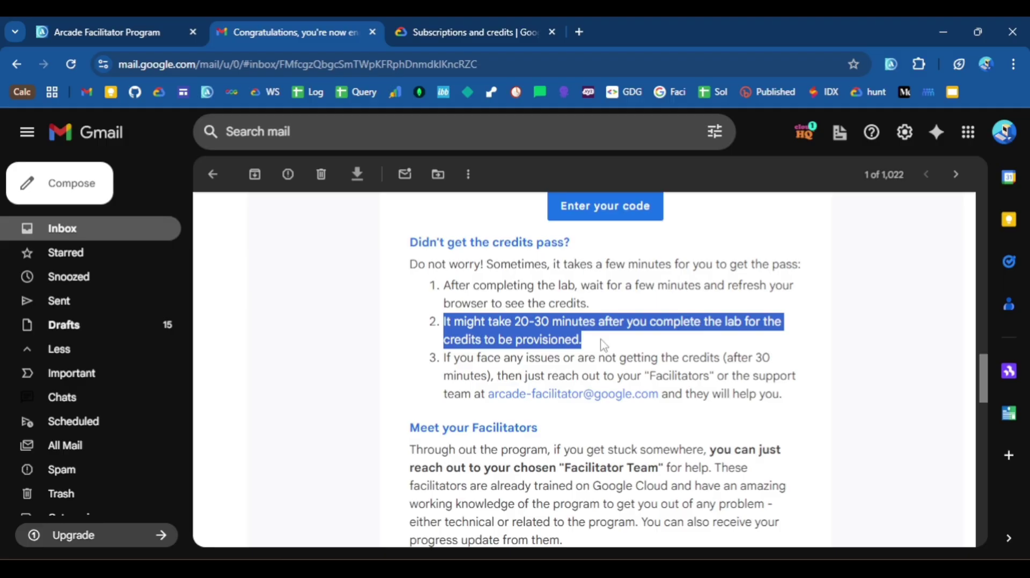
left_click(603, 345)
scroll(603, 346, "down", 2)
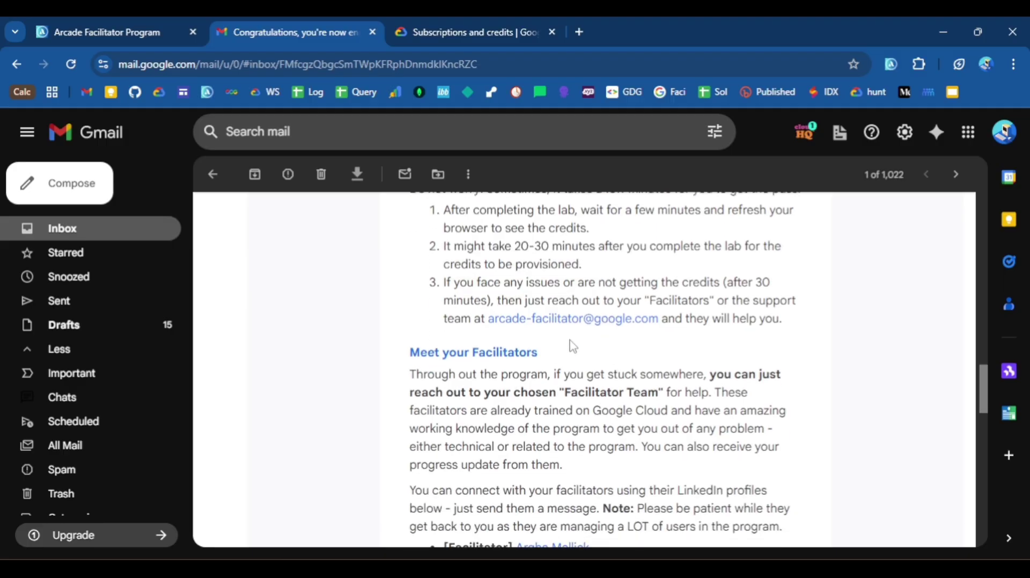
left_click(472, 22)
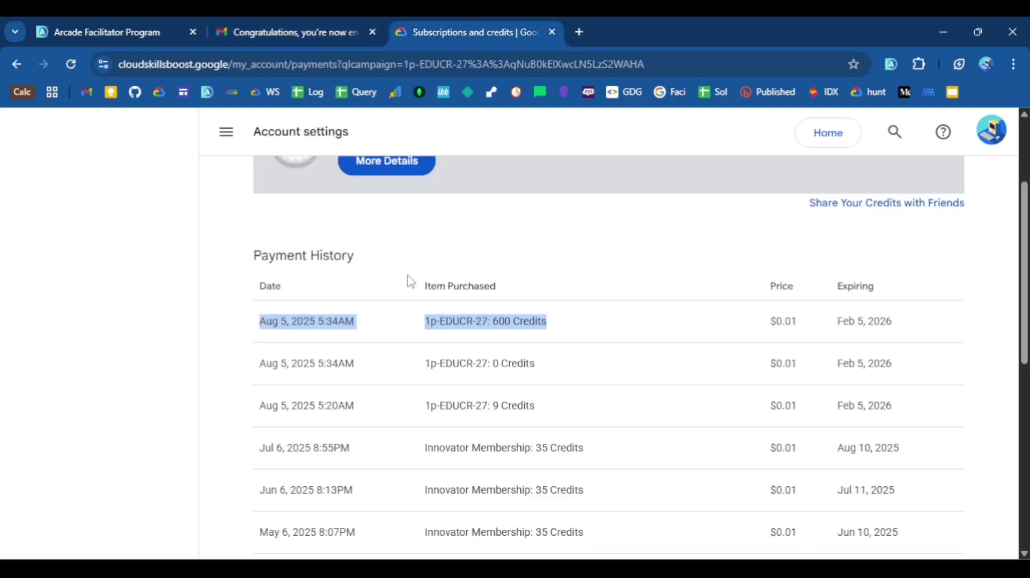
left_click(295, 21)
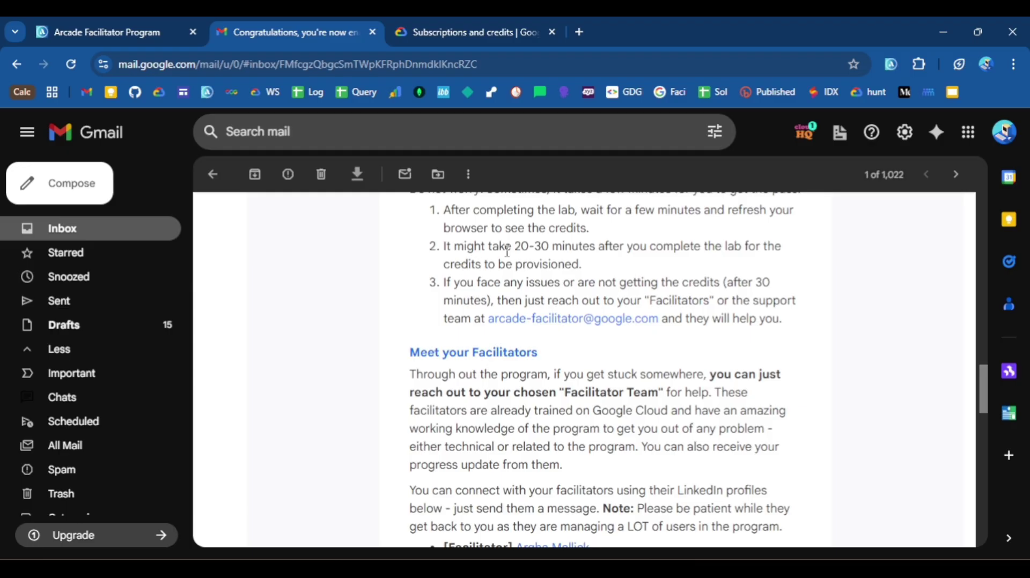
left_click_drag(513, 246, 595, 248)
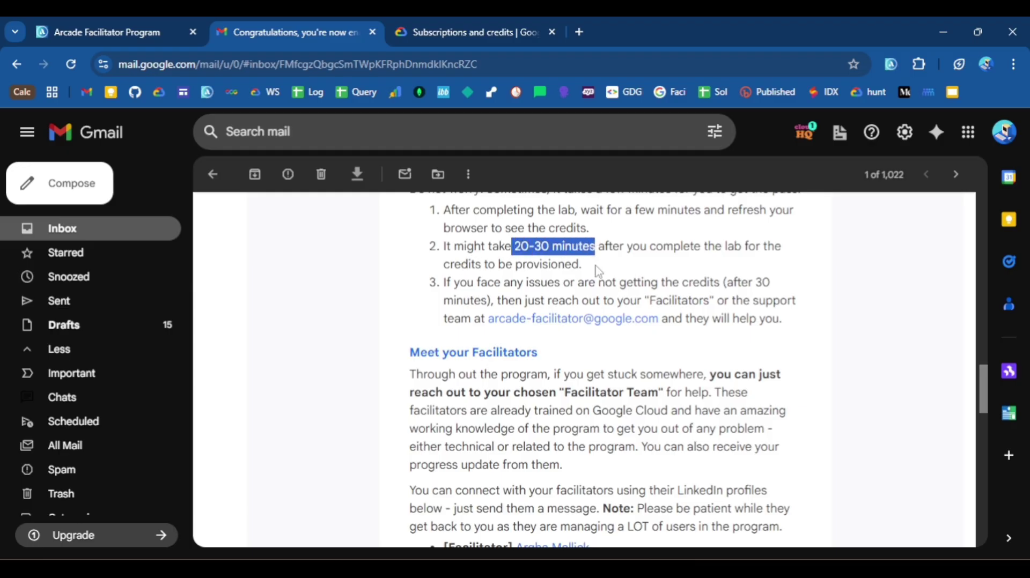
left_click(598, 271)
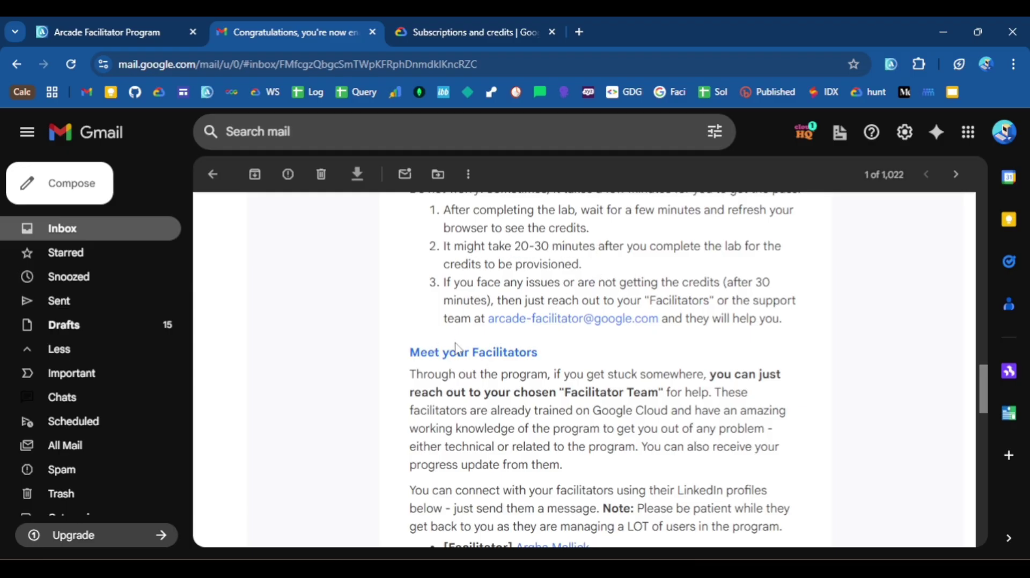
- Read the email's "Meet your Facilitators" section about getting help and contacting the facilitator team
scroll(424, 360, "down", 1)
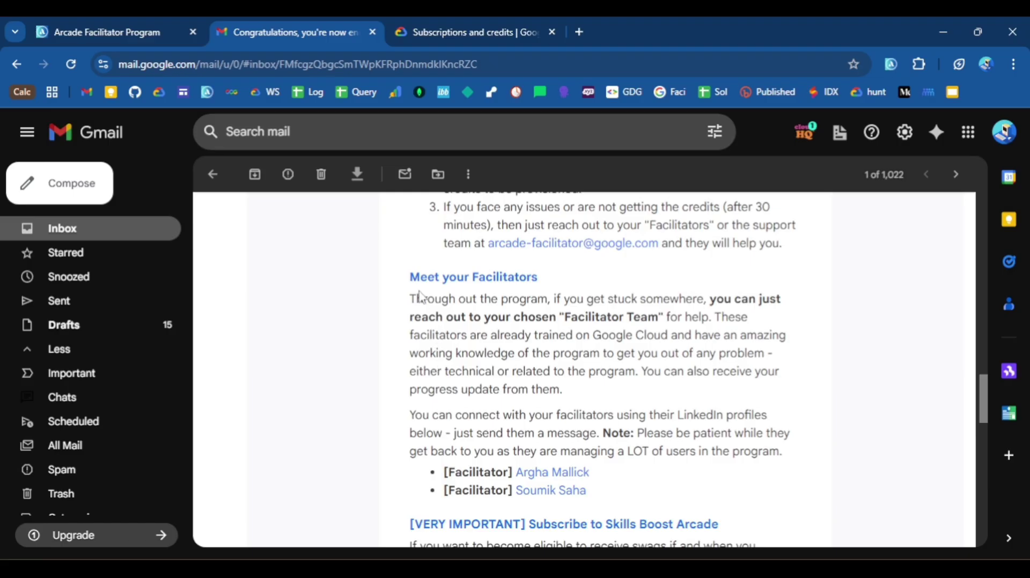
left_click_drag(412, 274, 623, 492)
left_click(626, 376)
scroll(626, 375, "down", 1)
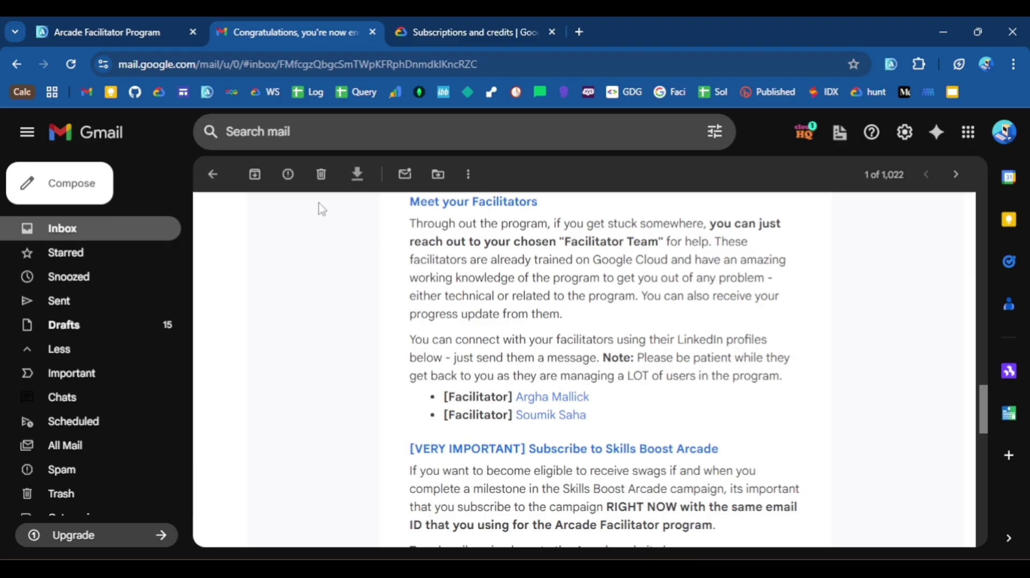
- Switch to the Arcade Facilitator Program website and view its referral code and registration sections
left_click(115, 31)
scroll(387, 388, "up", 1)
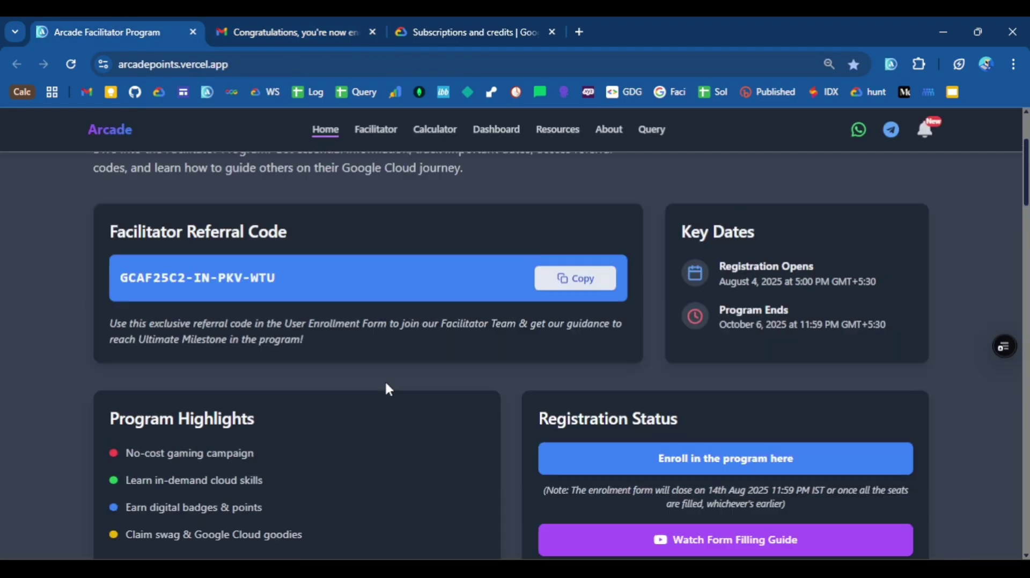